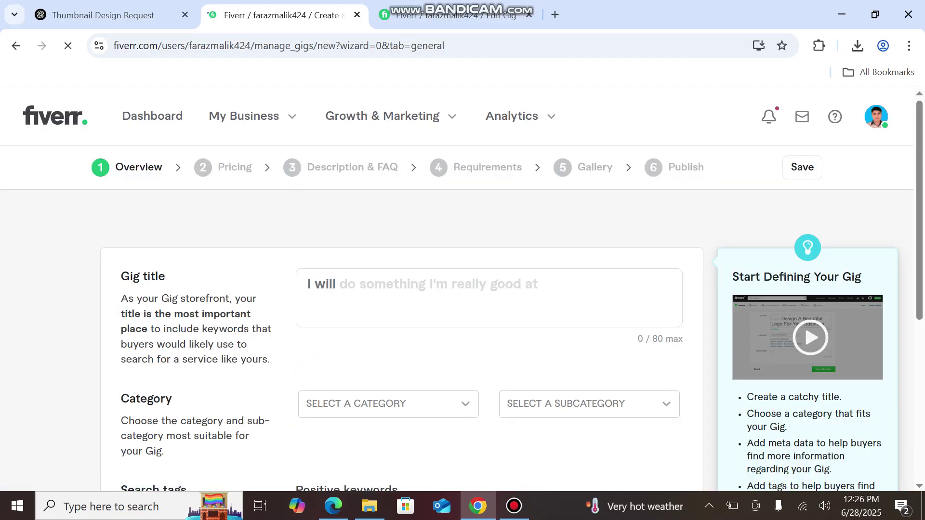
- Enter the gig title "be your expert virtual assistant" after the fixed words "I will"
left_click(424, 290)
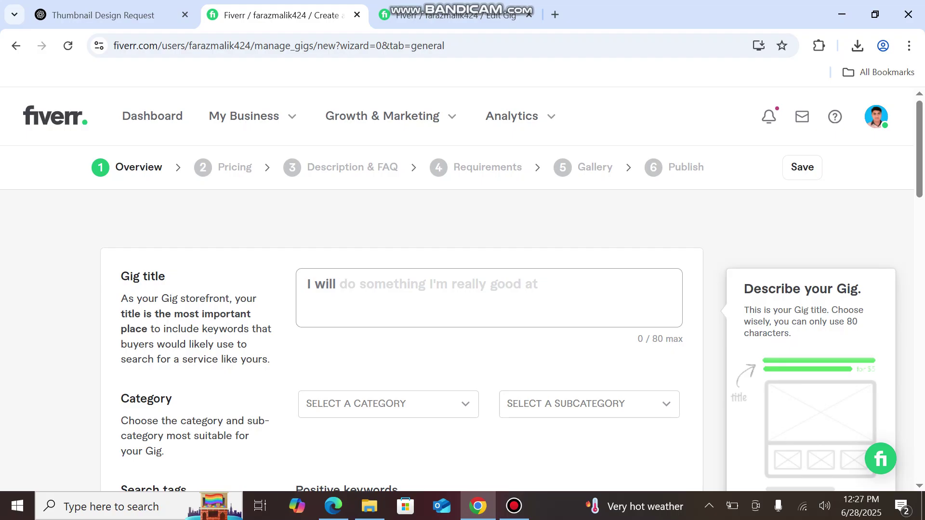
type("be ")
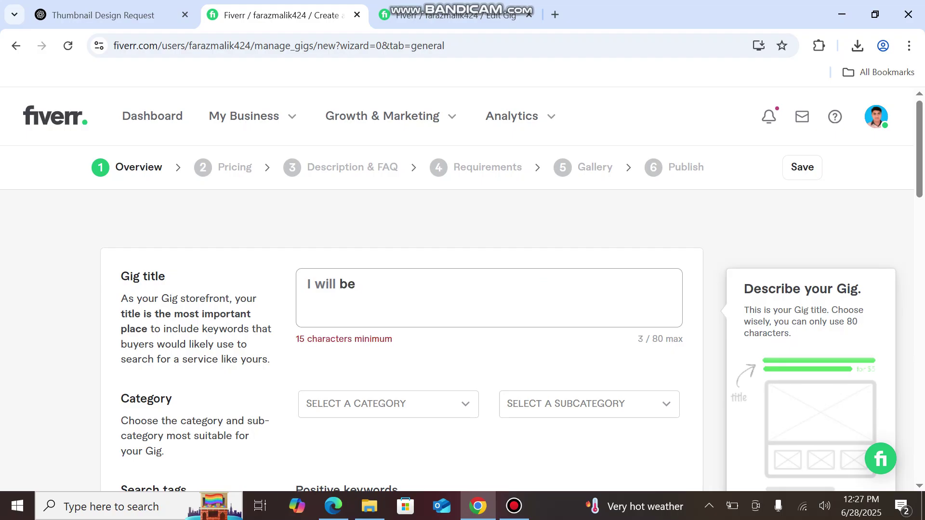
type("your expert")
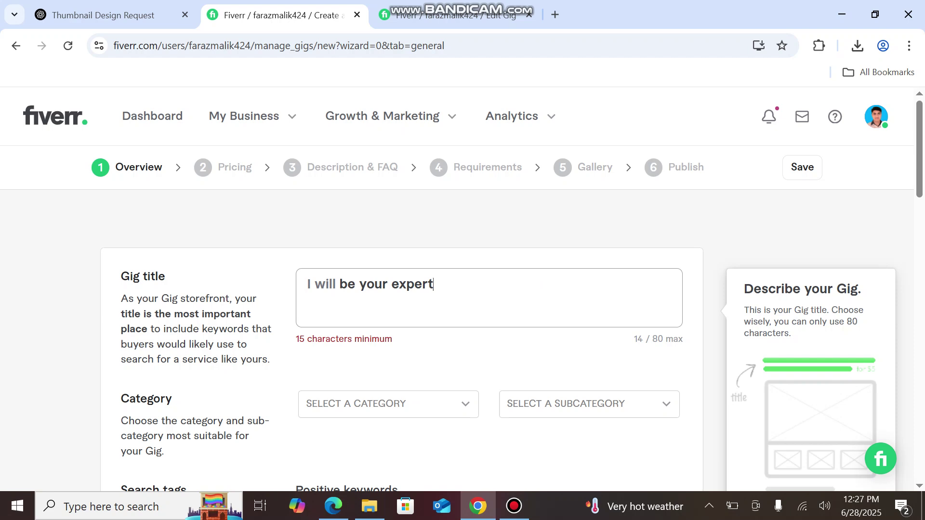
type(" vir")
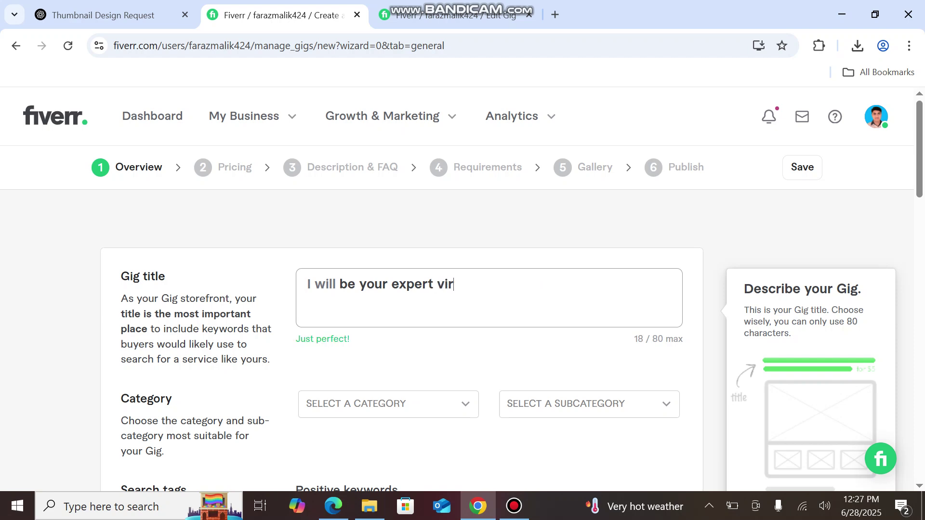
type("tual")
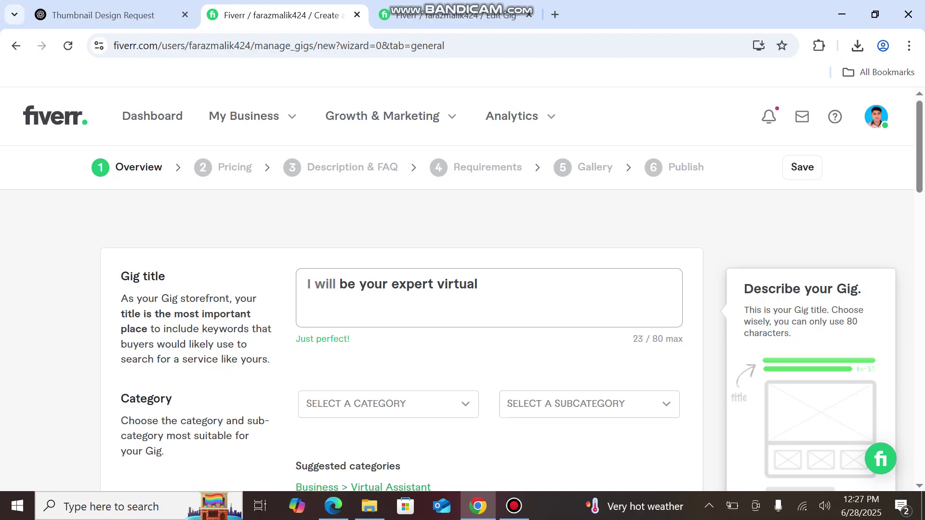
type("assis")
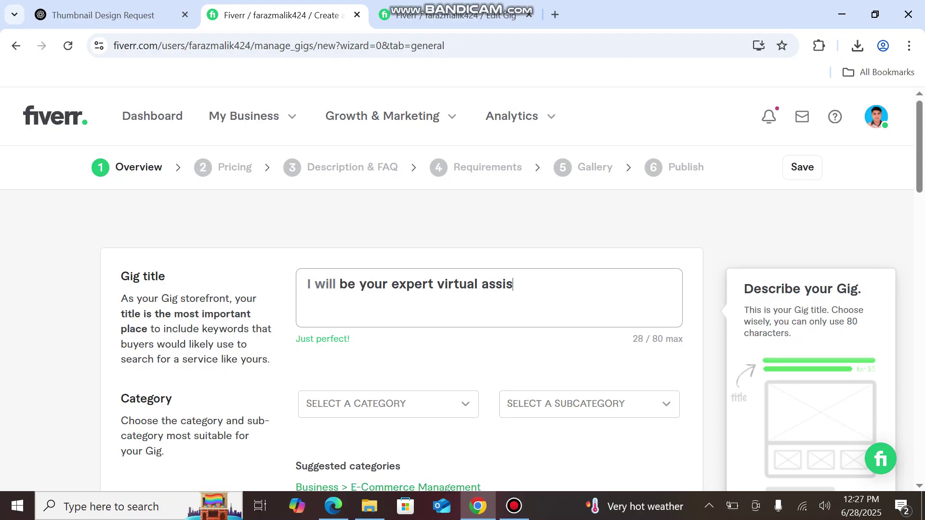
type("tant")
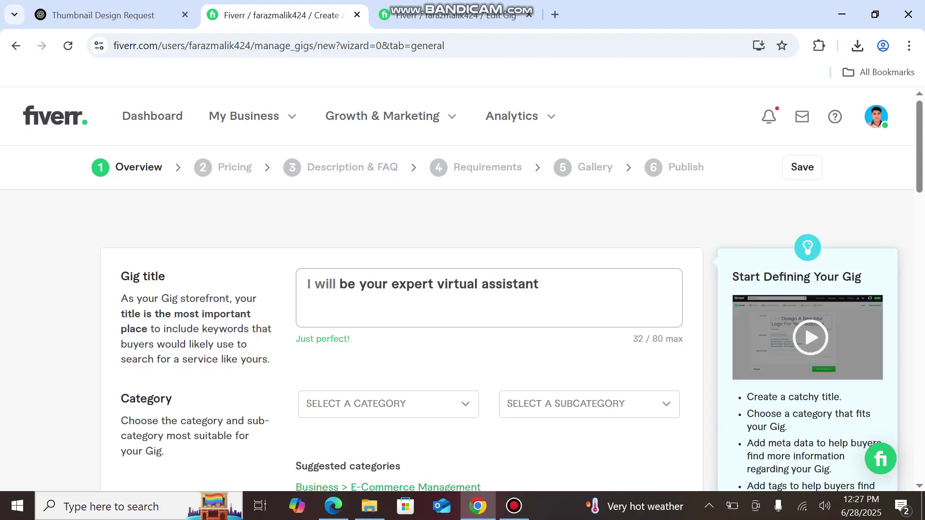
- Apply the suggested category Business > Virtual Assistant and check the category and subcategory choices without changing them
scroll(463, 289, "down", 5)
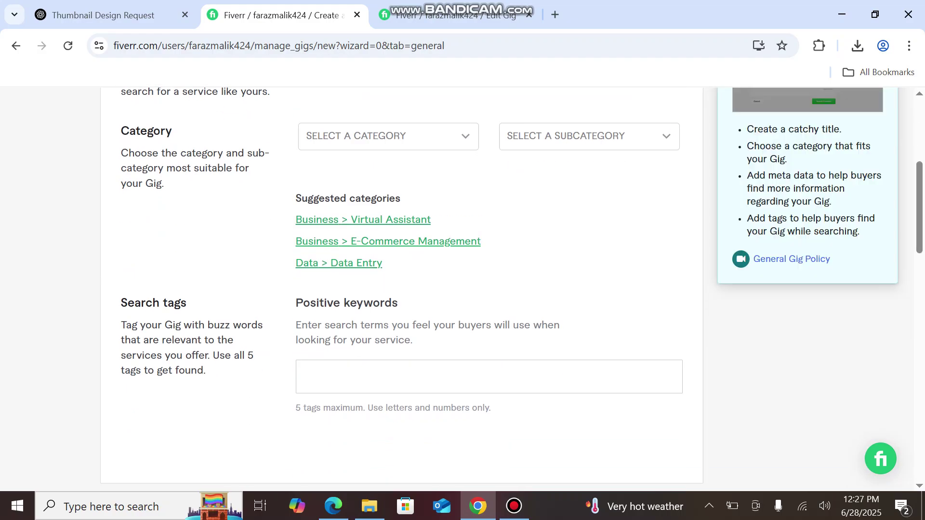
left_click(363, 220)
left_click(388, 137)
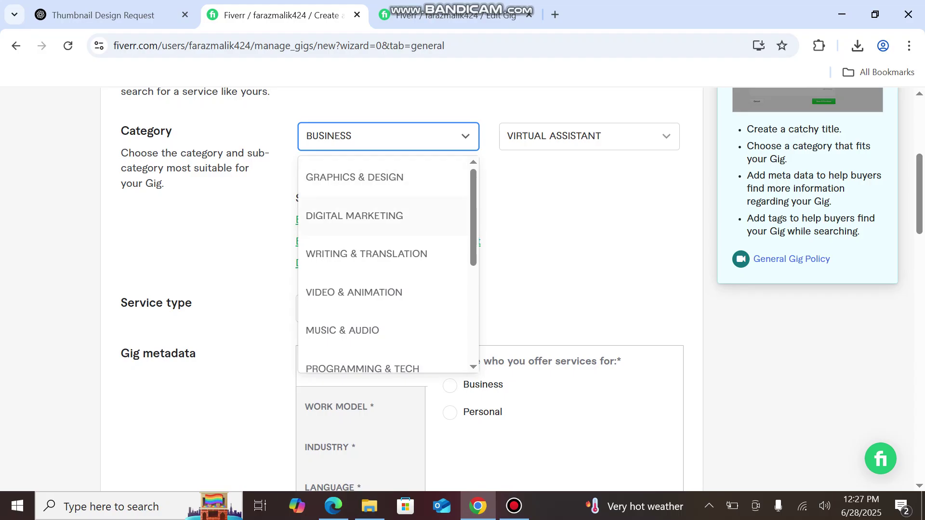
key("Escape")
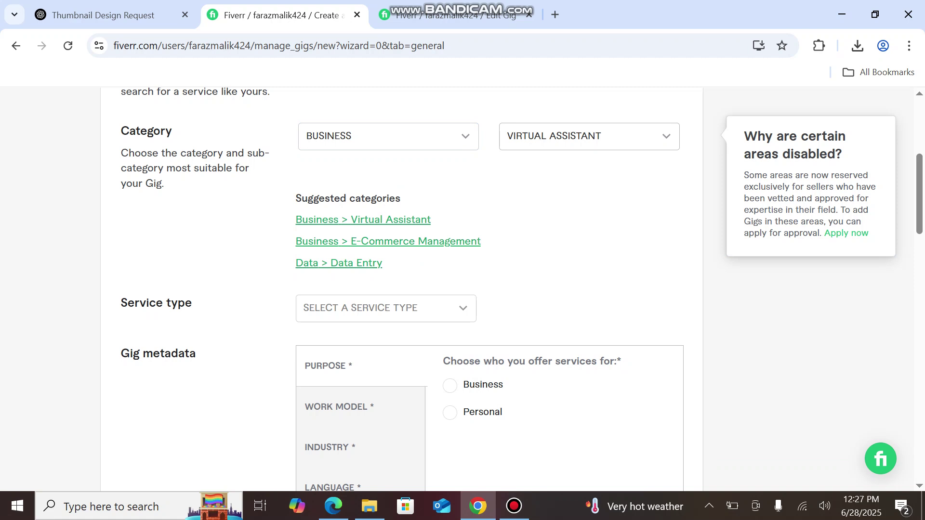
left_click(589, 136)
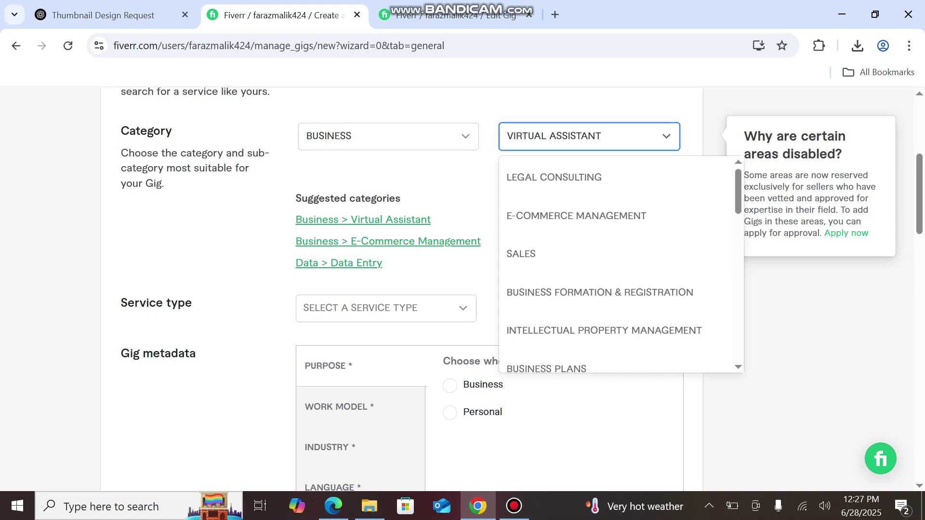
key("Escape")
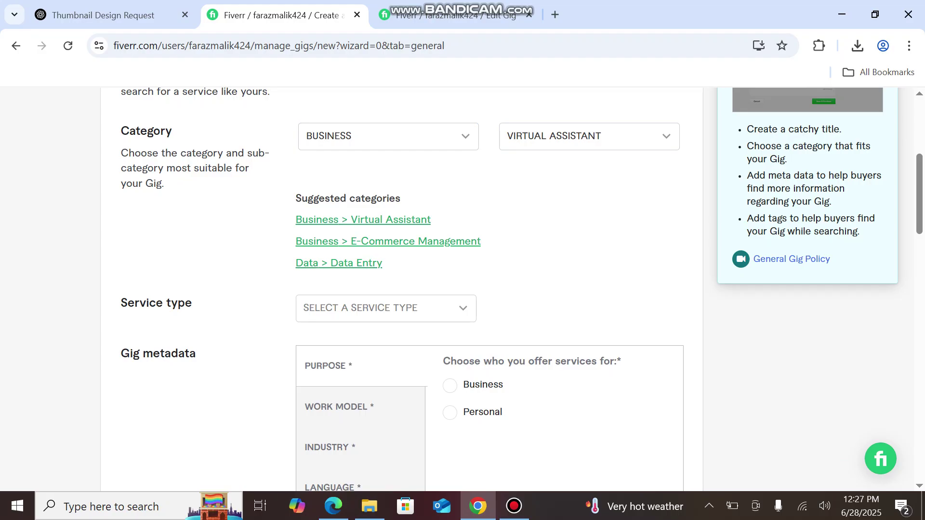
- Set the gig's service type to General Assistance
scroll(522, 289, "down", 1)
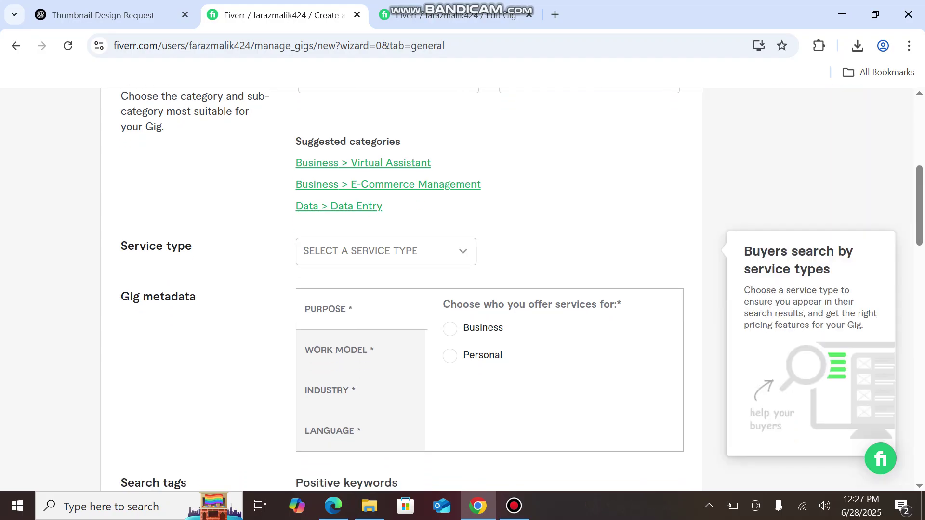
left_click(385, 251)
scroll(386, 379, "down", 2)
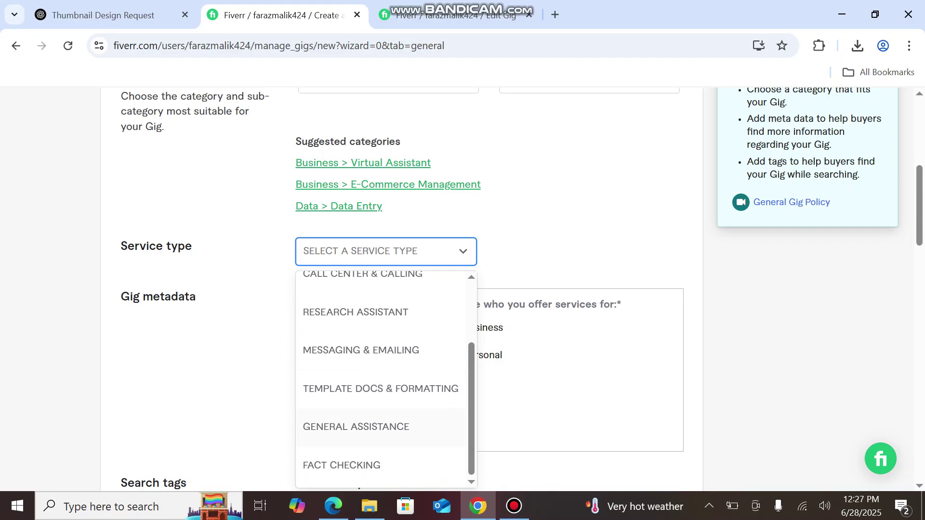
left_click(356, 427)
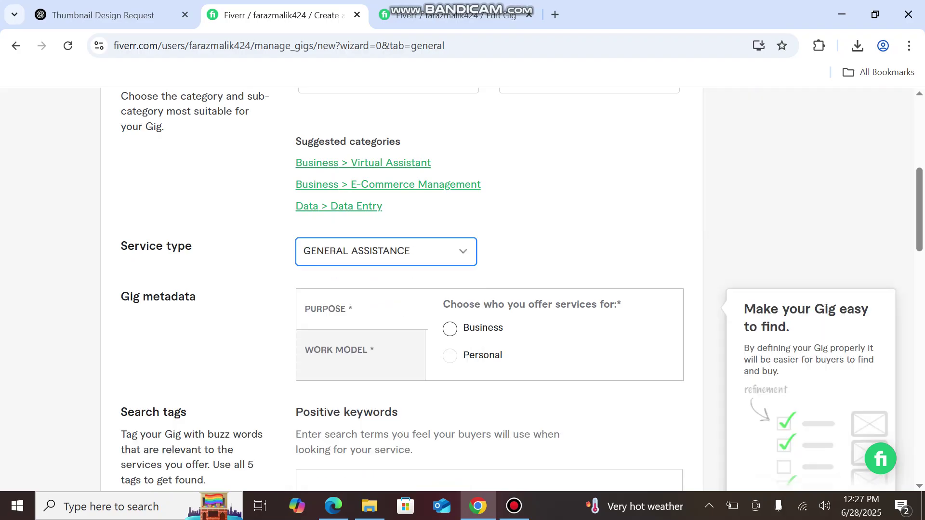
- Set the gig metadata purpose to Business and select the work models Project-based, Daily, Weekly assistance and Monthly retainer
left_click(450, 329)
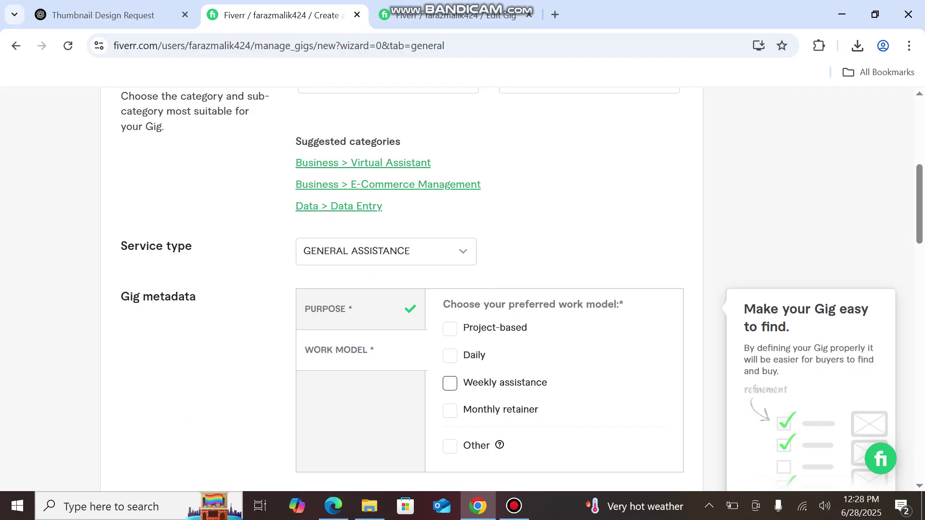
left_click(449, 384)
left_click(449, 411)
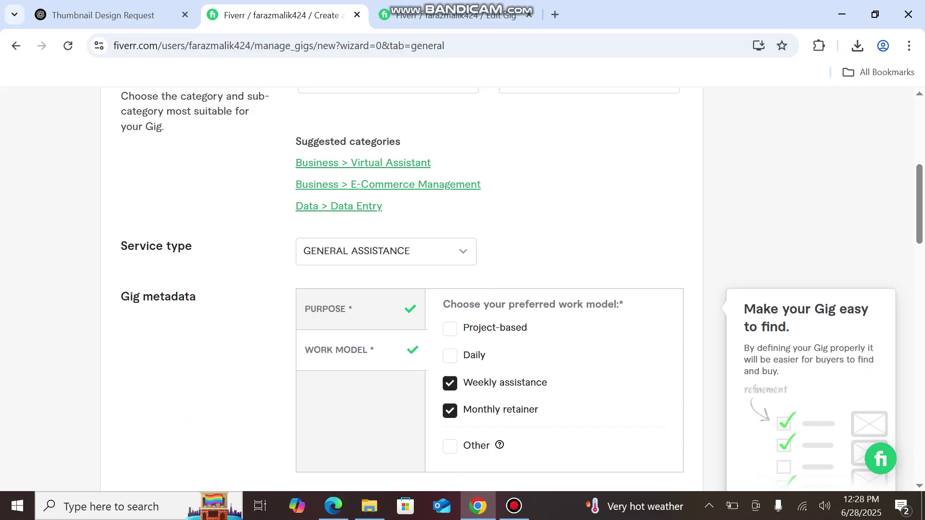
scroll(449, 411, "down", 3)
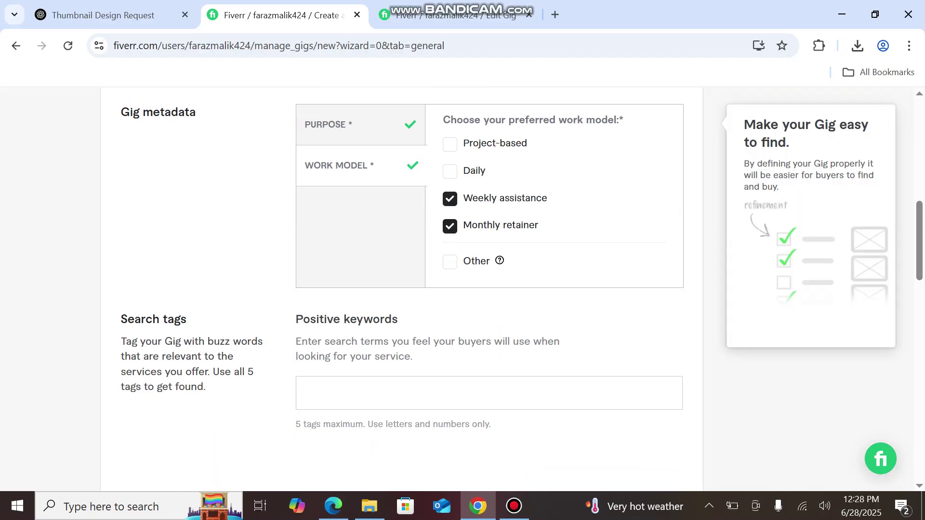
left_click(450, 172)
left_click(449, 144)
- Add the positive keywords "remote assistant", "excel sheet" and "lead generation" as search tags
left_click(302, 393)
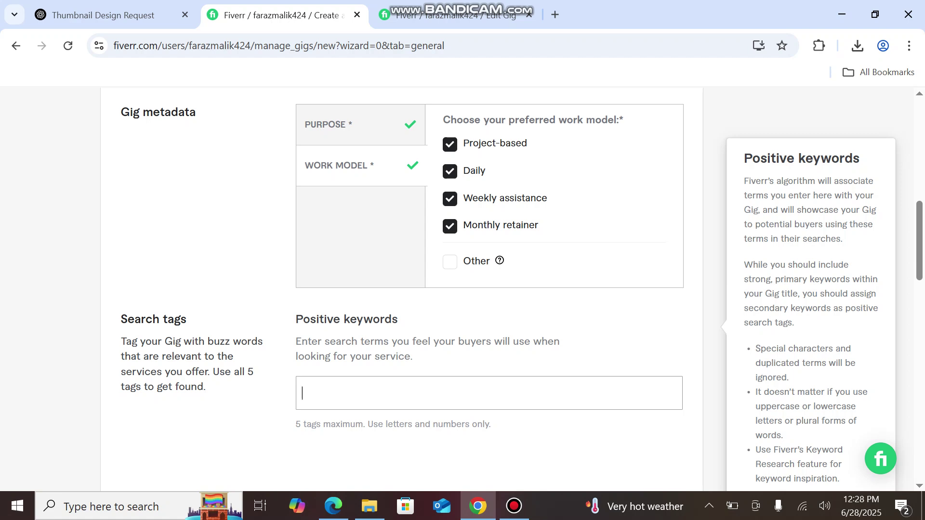
type("re")
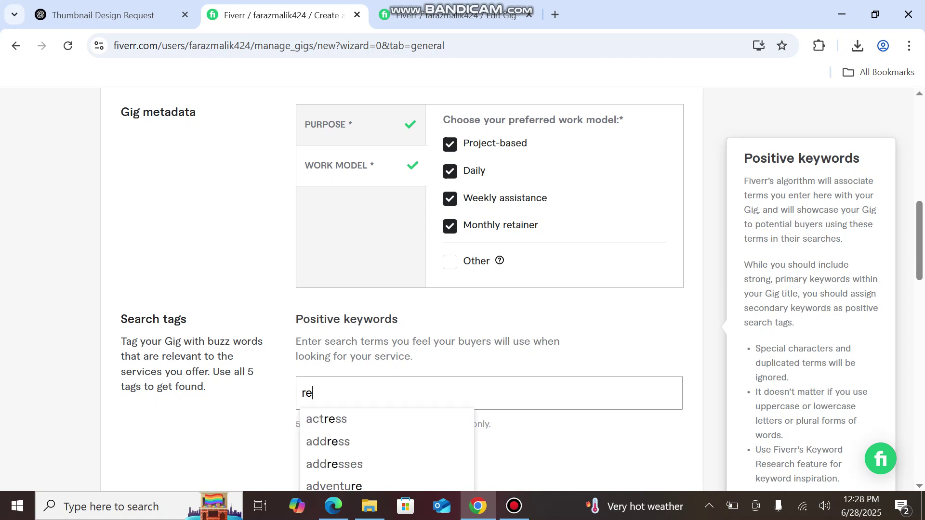
type("mote ")
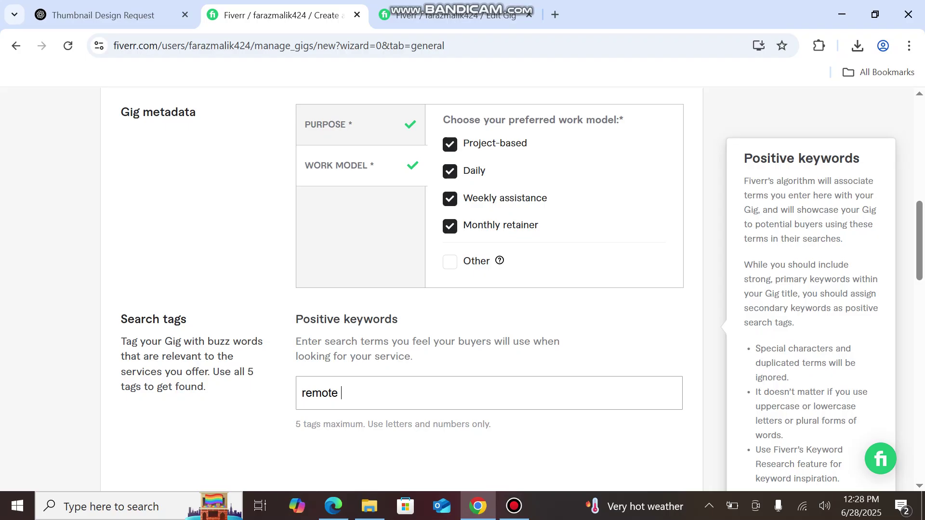
type("assistant")
key("Return")
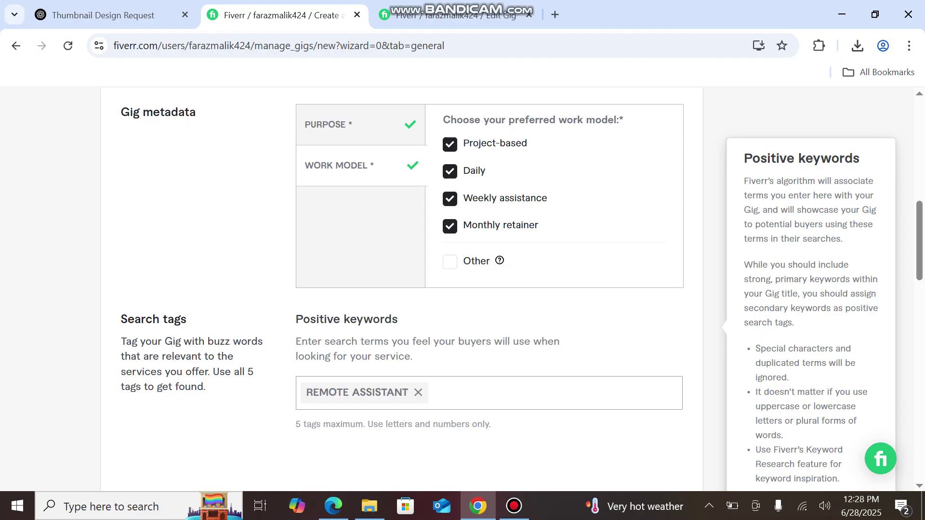
type("exce")
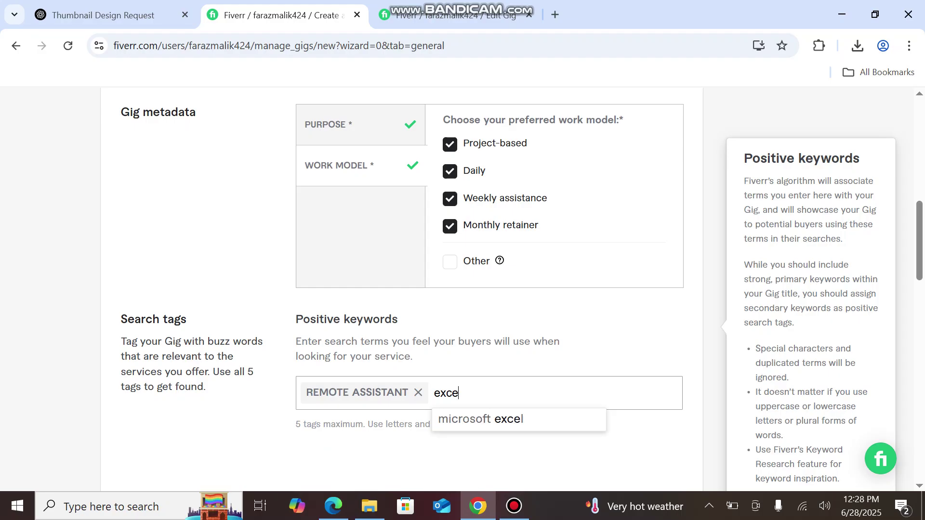
type("l sheet")
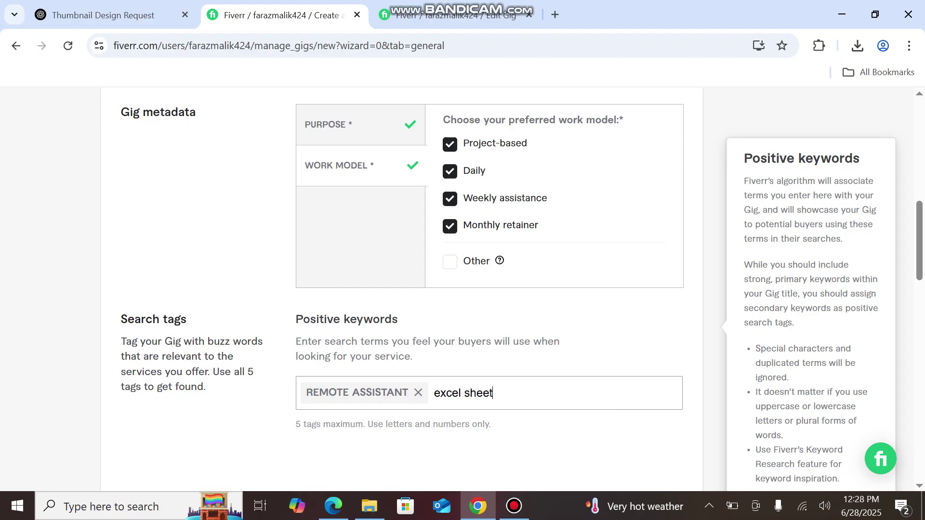
key("Return")
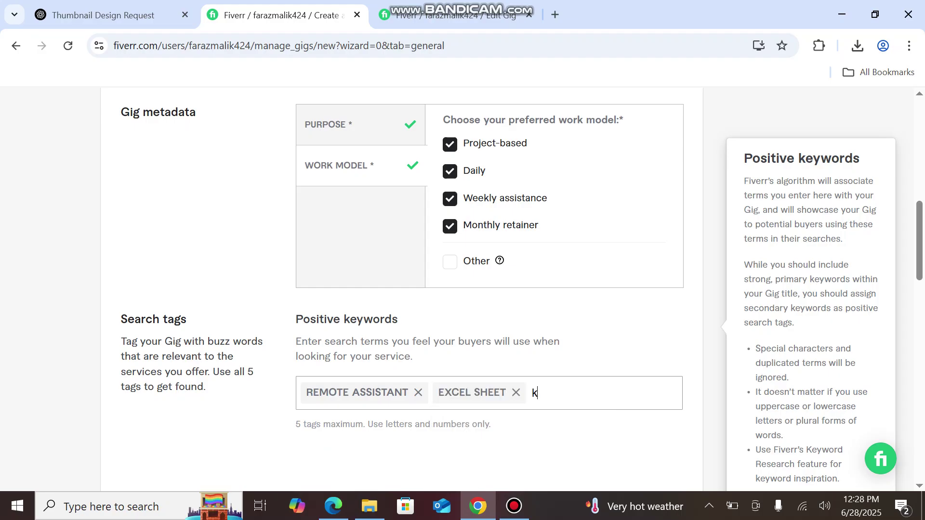
type("lead")
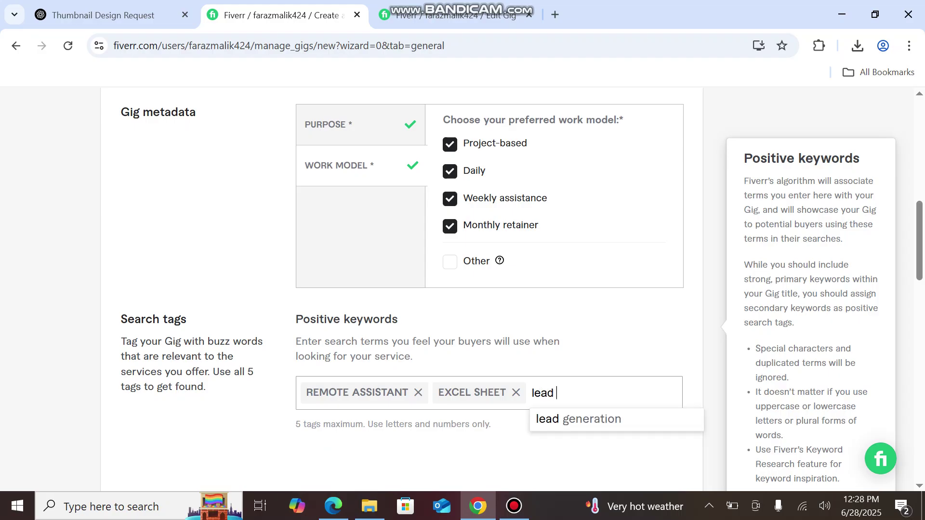
key("Down")
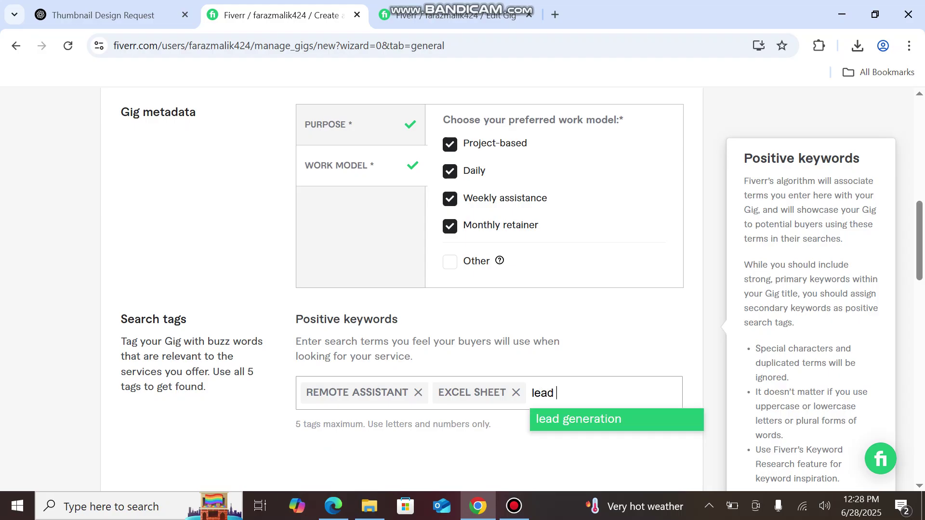
key("Return")
- Save the gig overview and continue to the pricing stage
scroll(462, 289, "down", 3)
scroll(462, 289, "down", 1)
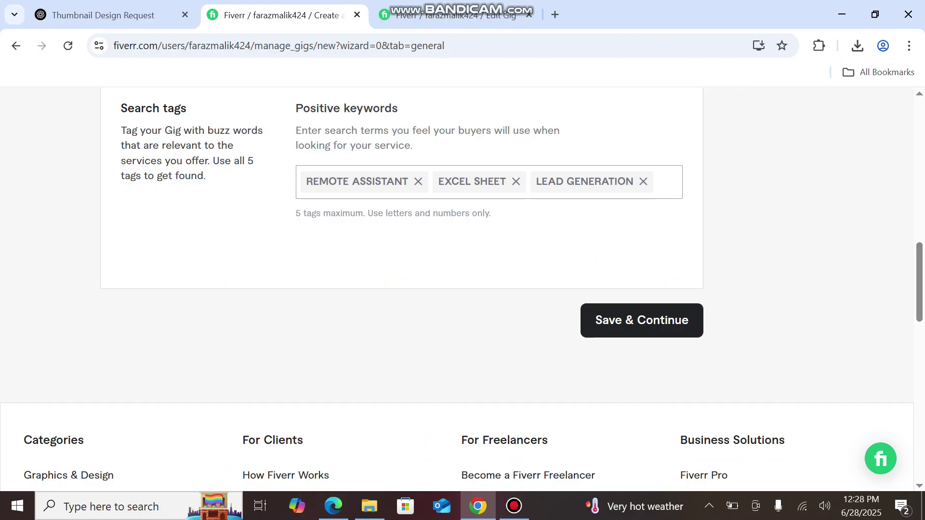
left_click(642, 319)
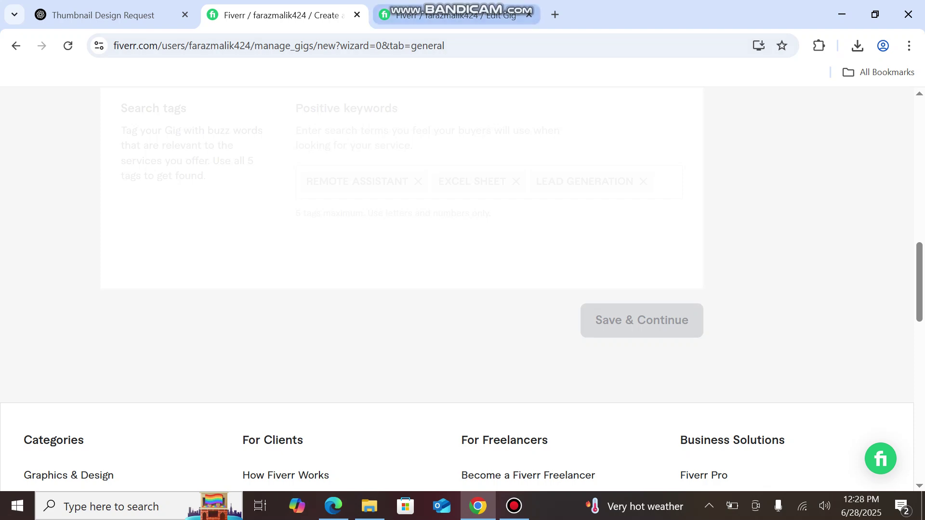
- Copy the Basic package description from the pricing section of the existing data entry and web research gig
left_click(474, 12)
left_click(187, 167)
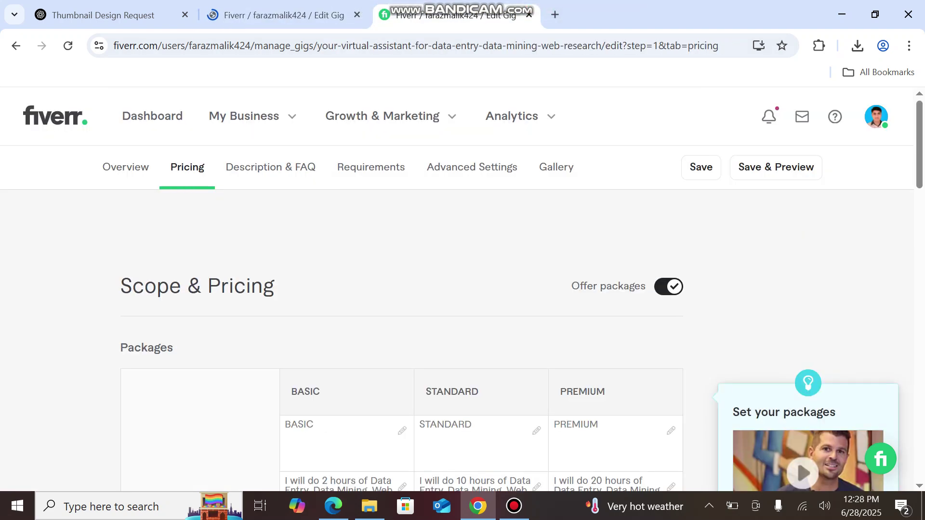
scroll(402, 289, "down", 3)
left_click(325, 322)
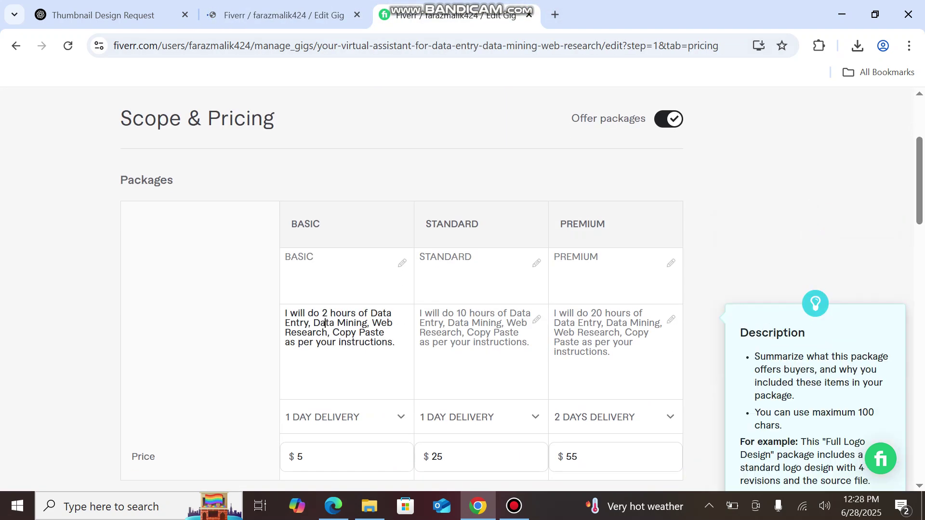
key("ctrl+a")
key("ctrl+c")
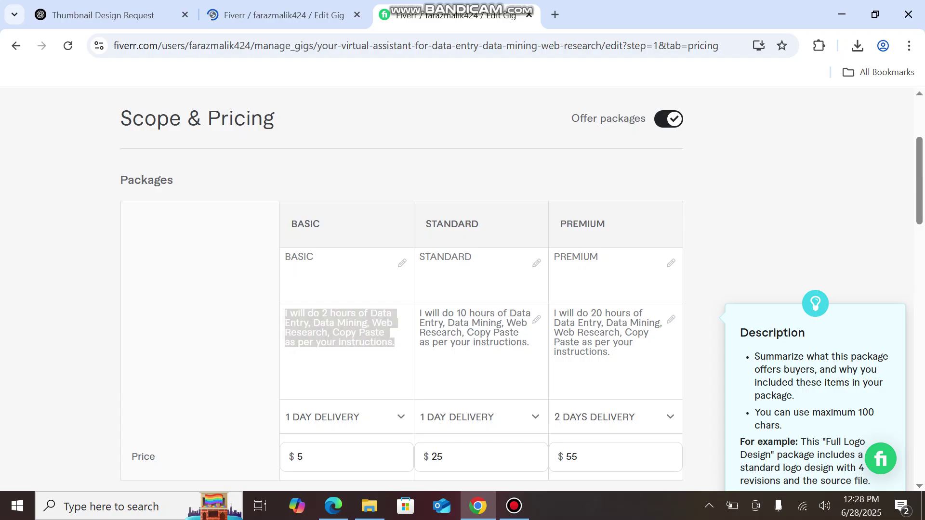
- In the new gig, enable the three-package offer and paste the copied description into the Basic, Standard and Premium packages
left_click(284, 15)
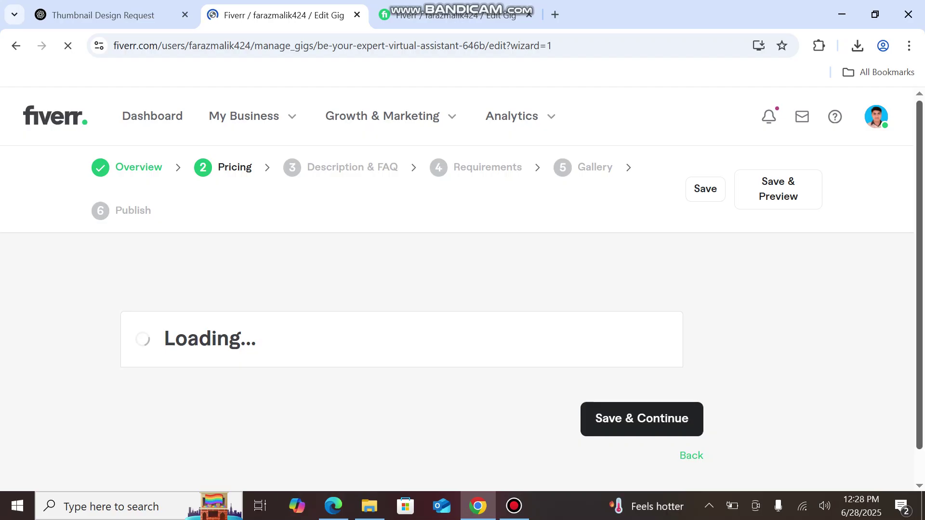
scroll(456, 289, "down", 2)
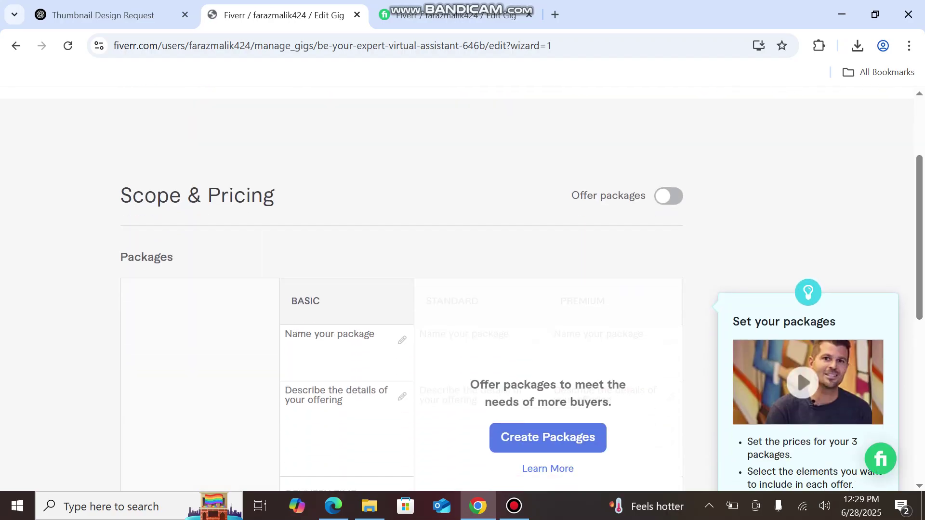
left_click(343, 318)
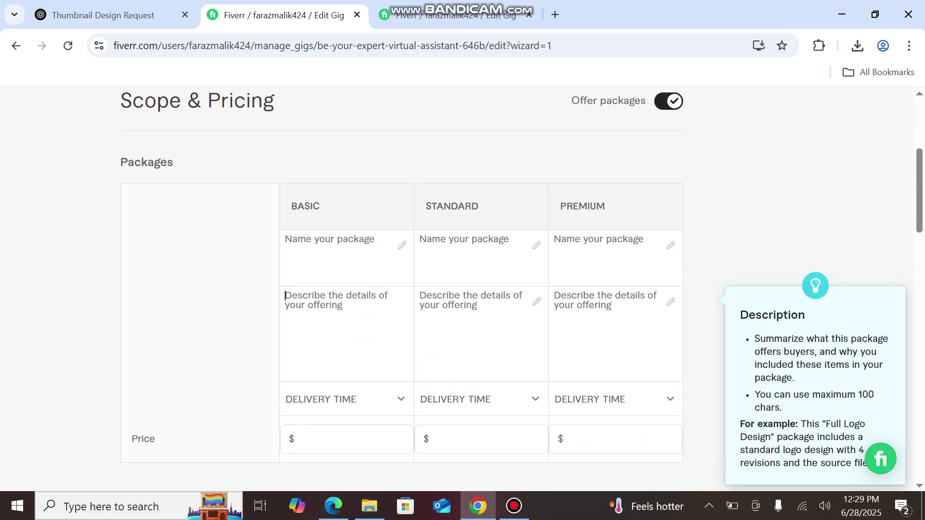
key("ctrl+v")
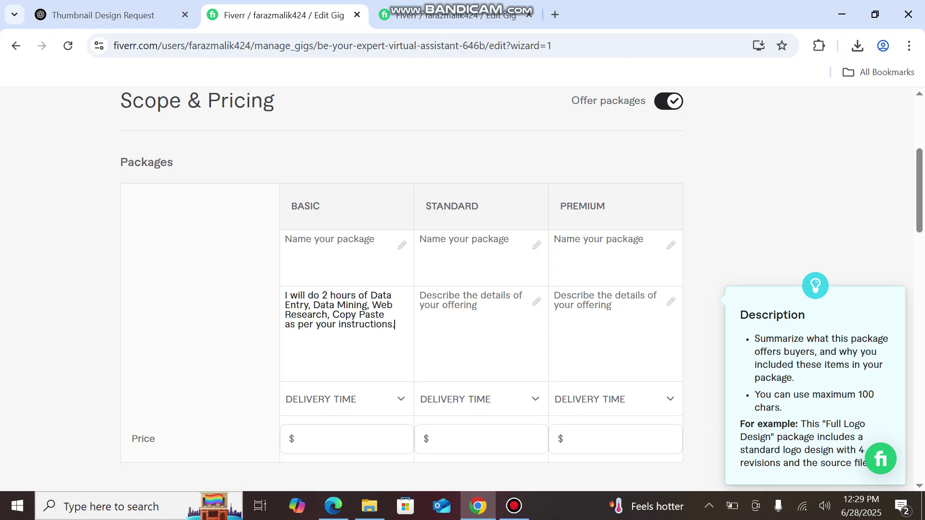
left_click(420, 296)
key("ctrl+v")
left_click(554, 296)
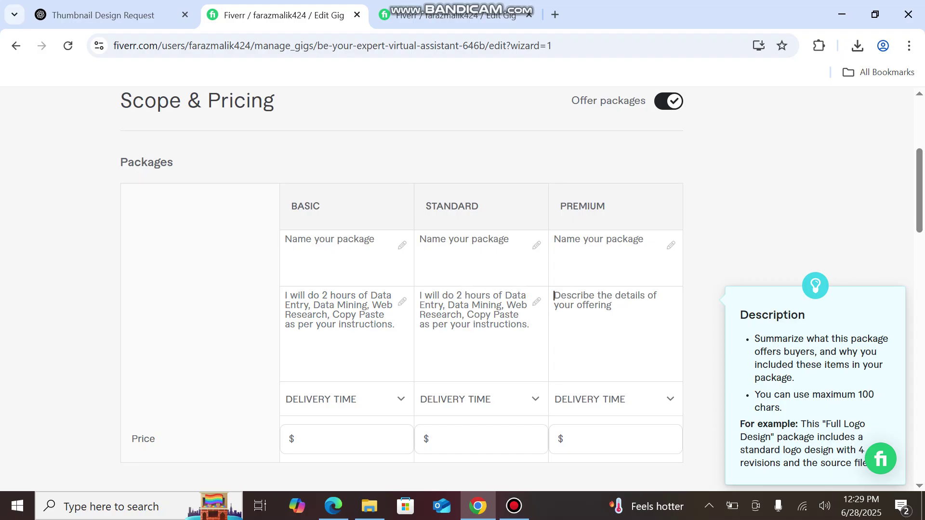
key("ctrl+v")
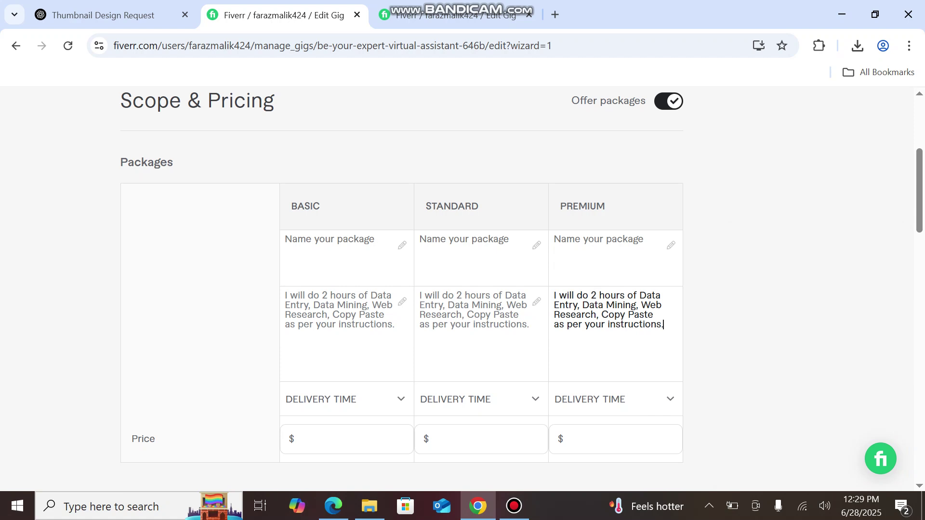
- Name the Basic package SILVER, the Standard package GOLDEN and the Premium package DIAMOND
key("Tab")
key("Tab")
key("Tab")
key("Tab")
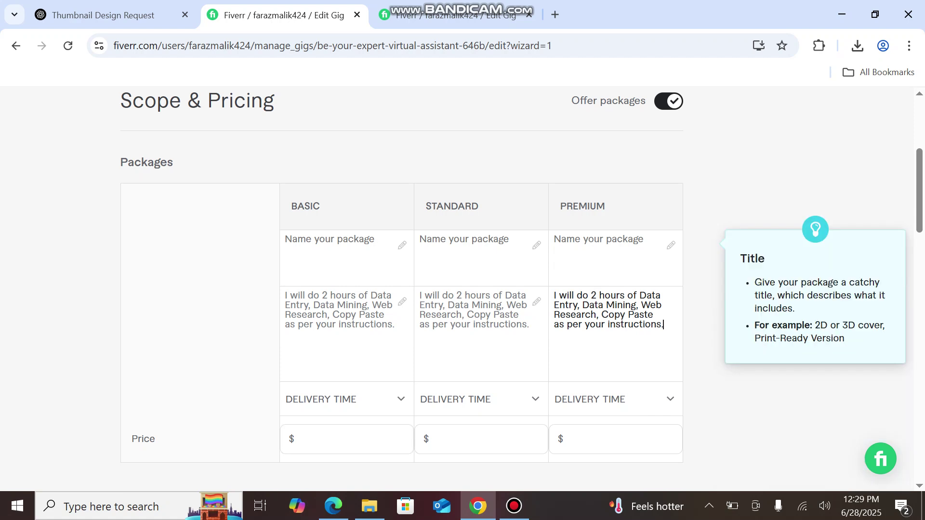
left_click(286, 240)
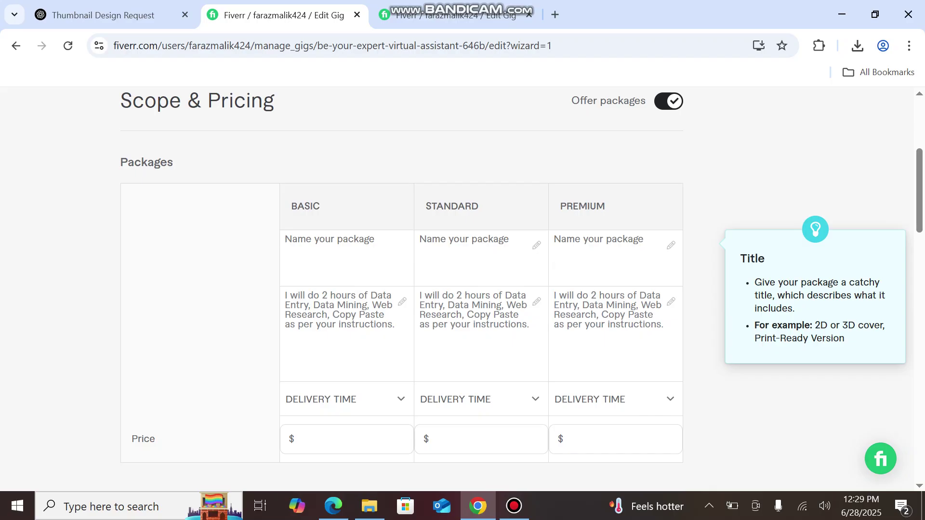
type("S")
type("ILV")
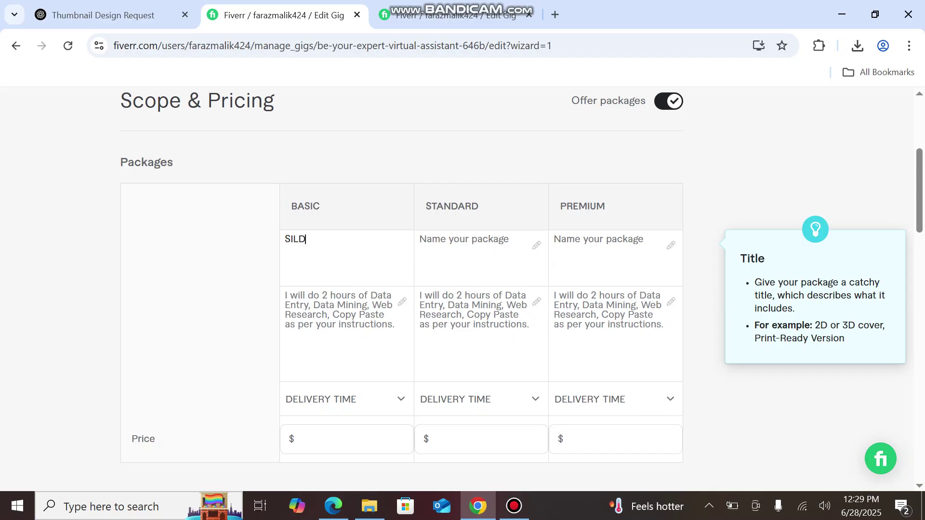
type("ER")
left_click(420, 240)
type("GOLDEN")
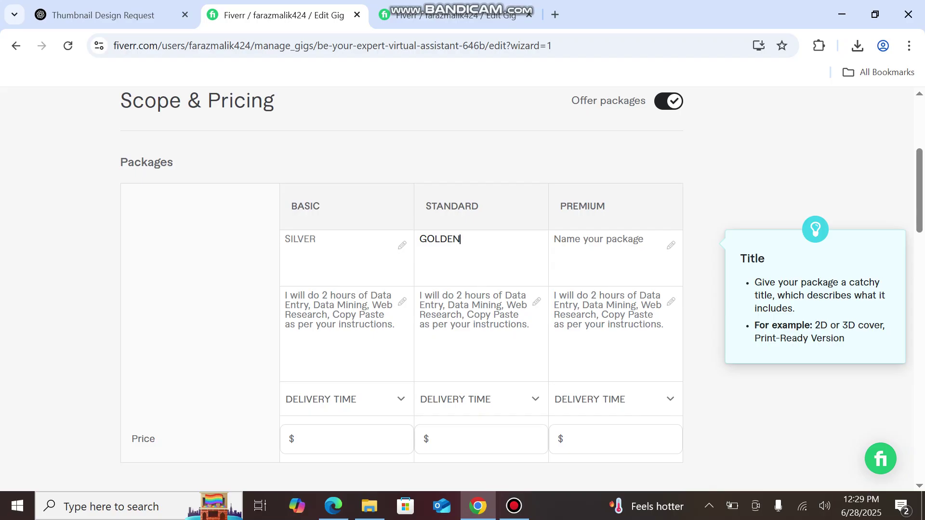
left_click(554, 239)
type("DIAMOND")
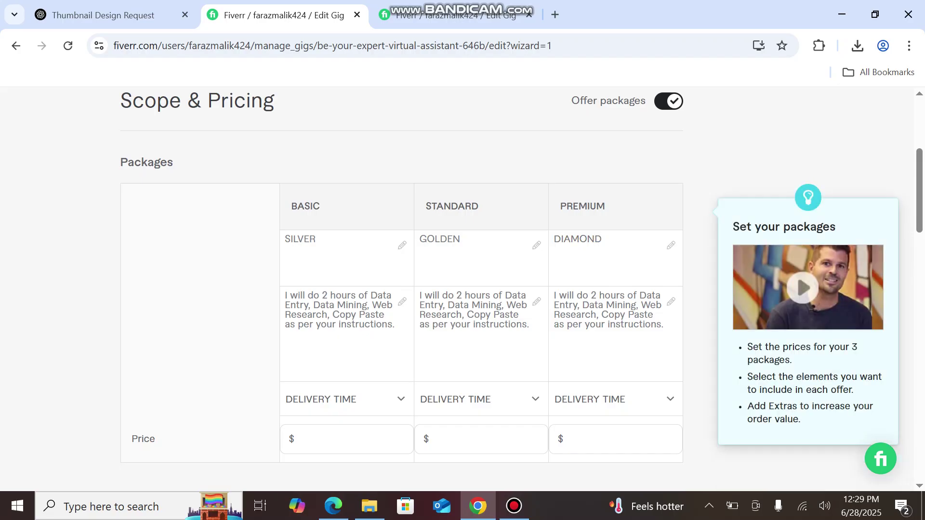
- Set the delivery times to 1 day for Basic, 2 days for Standard and 3 days for Premium
scroll(457, 289, "down", 1)
scroll(402, 290, "down", 2)
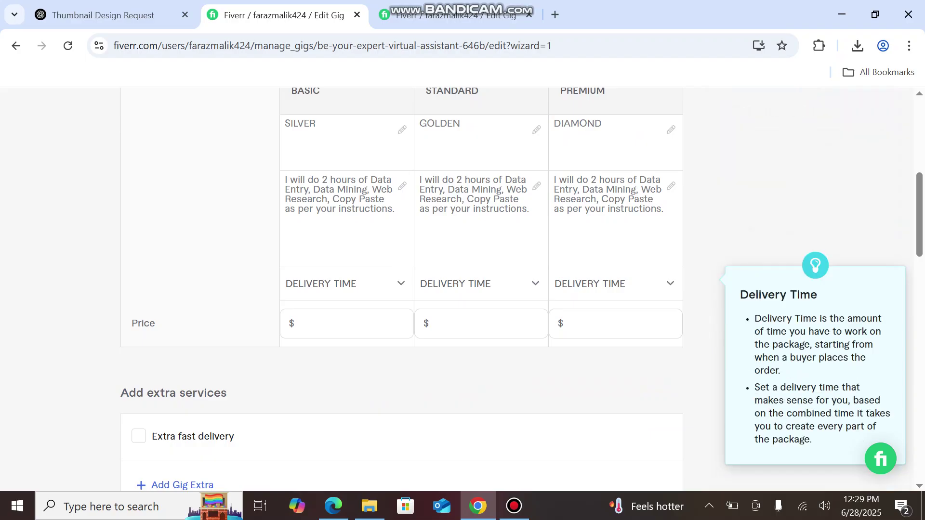
left_click(347, 284)
left_click(347, 131)
left_click(480, 283)
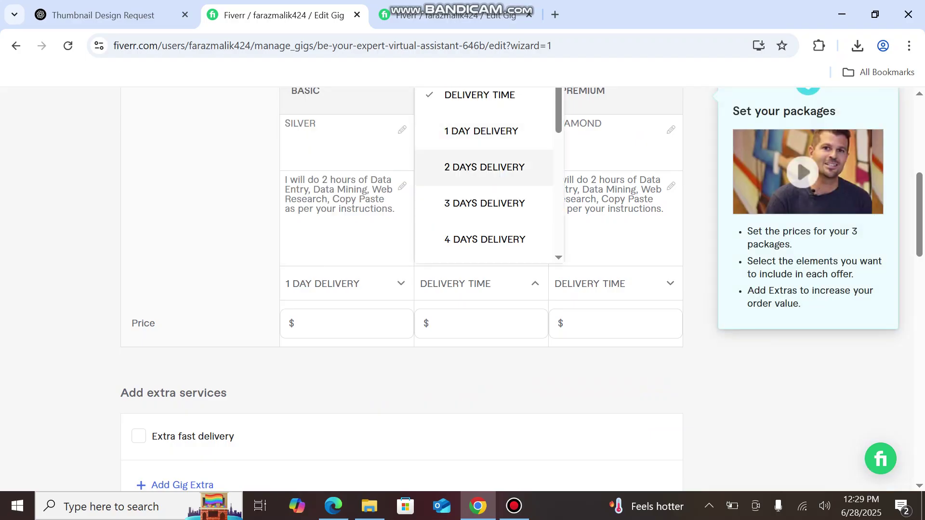
left_click(484, 167)
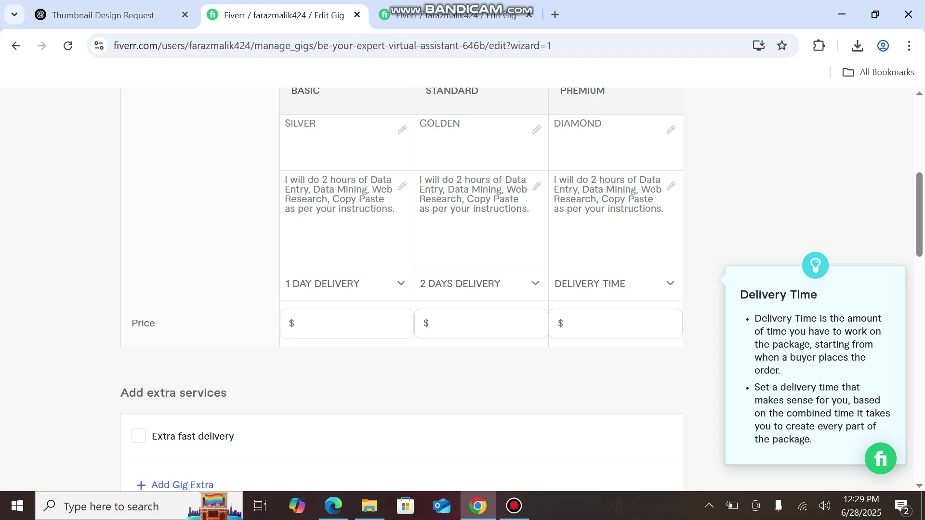
left_click(612, 284)
left_click(618, 204)
- Price the packages at $5 for Basic, $20 for Standard and $50 for Premium, and continue to the Description & FAQ stage
left_click(346, 323)
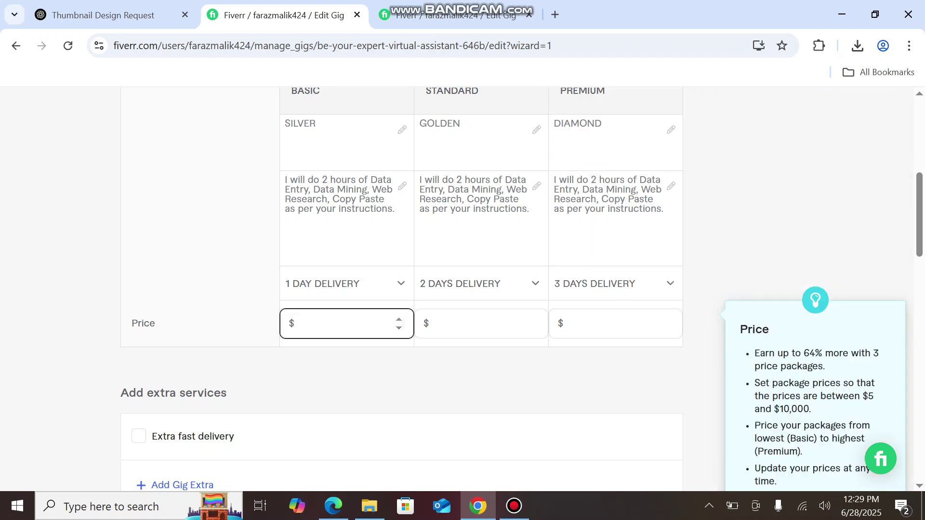
type("5")
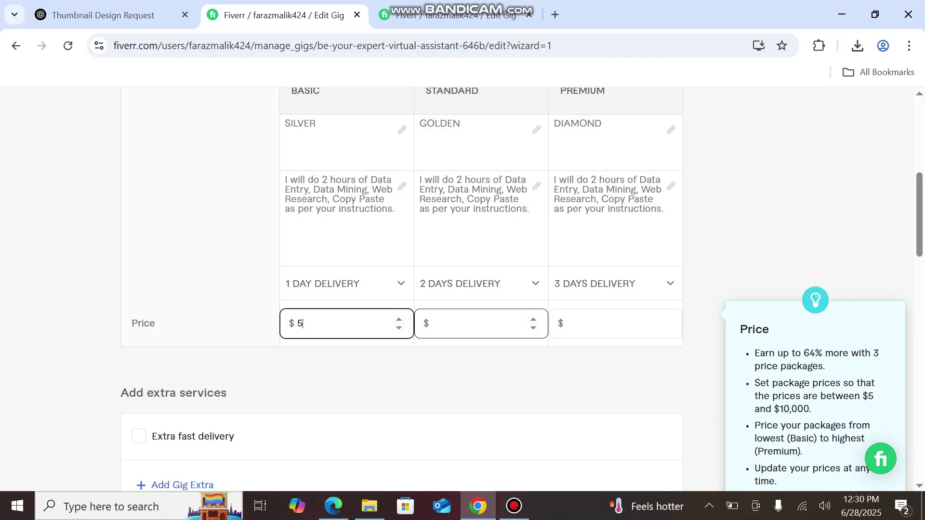
left_click(480, 323)
type("20")
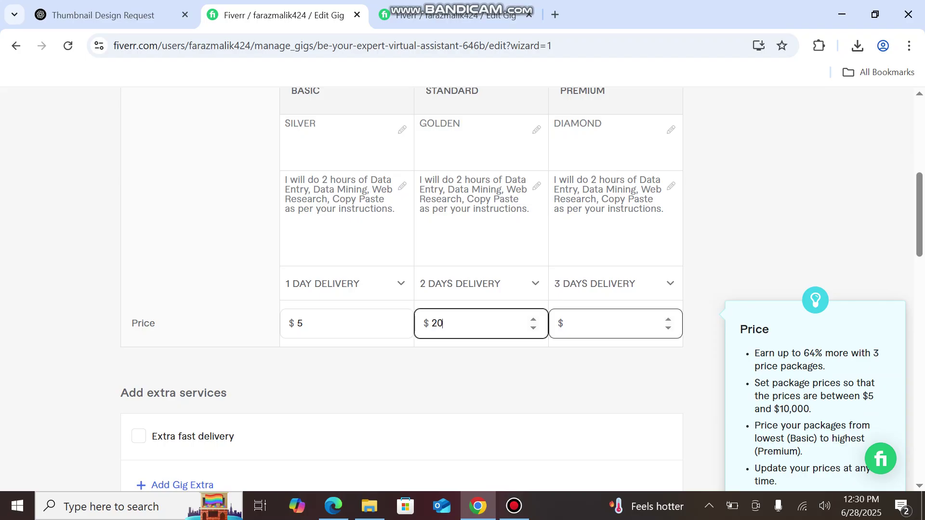
left_click(615, 323)
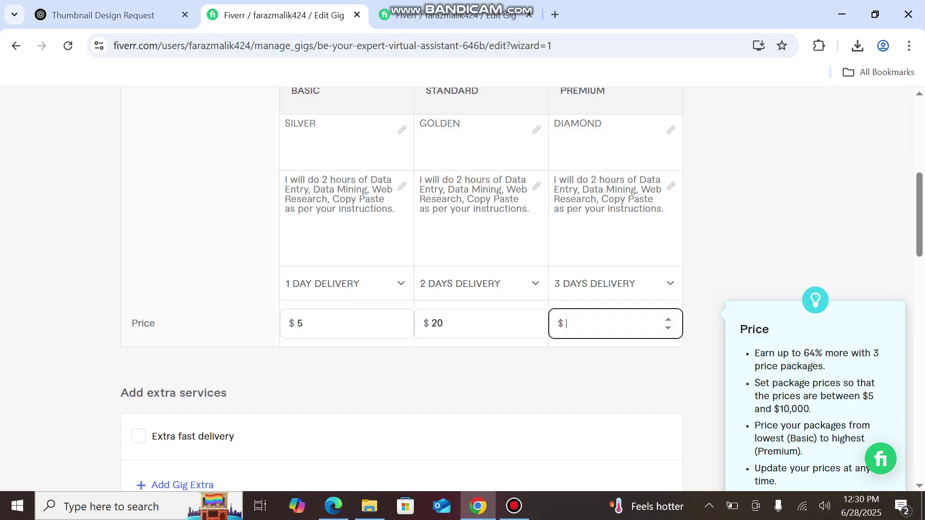
type("50")
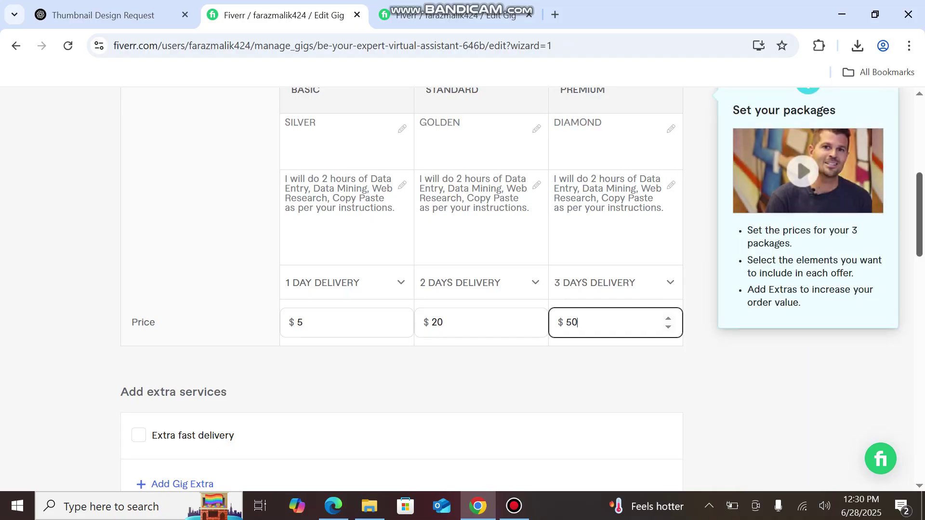
scroll(522, 266, "down", 3)
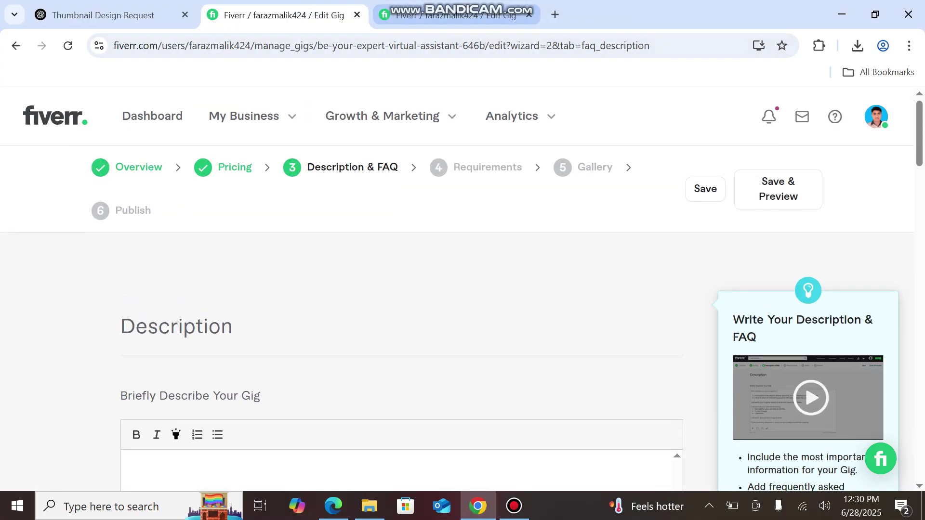
- Copy the full description text from the Description & FAQ section of the existing data entry and web research gig
key("ctrl+Tab")
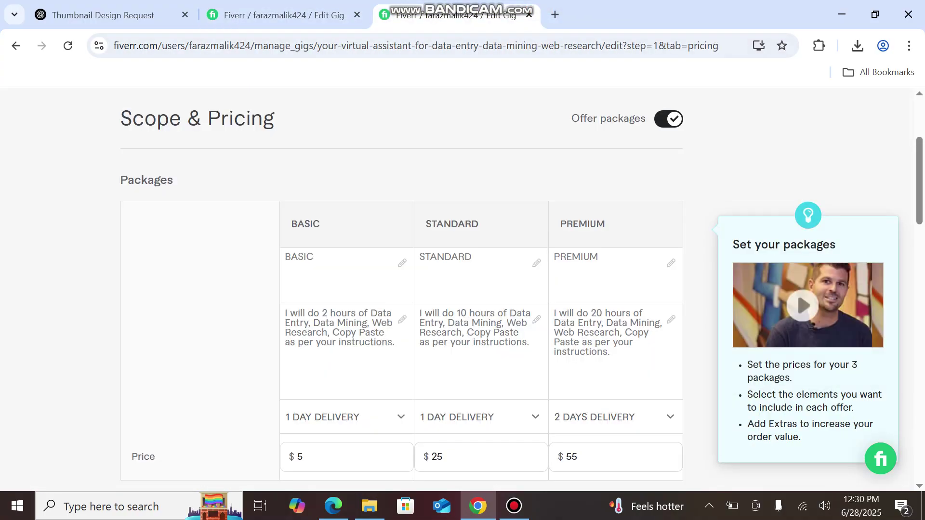
scroll(254, 116, "up", 3)
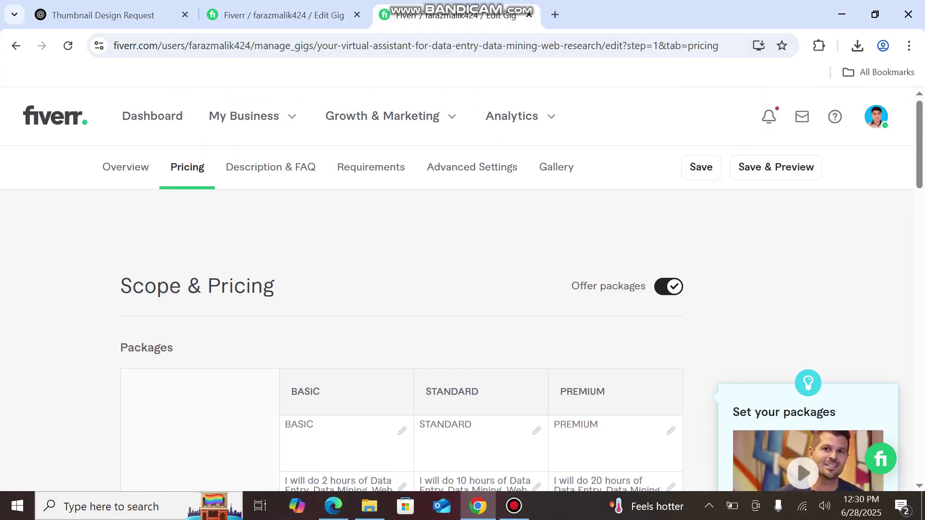
left_click(270, 167)
key("ctrl+a")
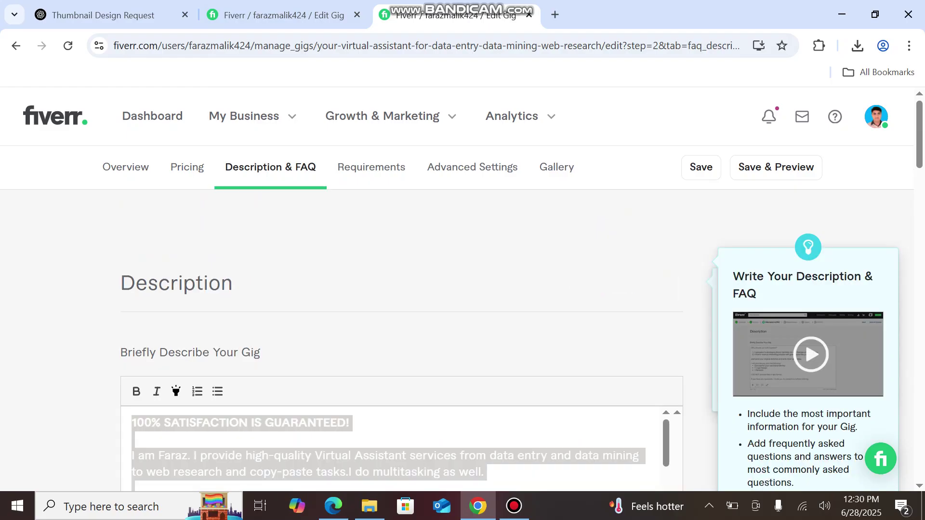
- Paste the copied text into the description of the new virtual assistant gig
key("ctrl+shift+Tab")
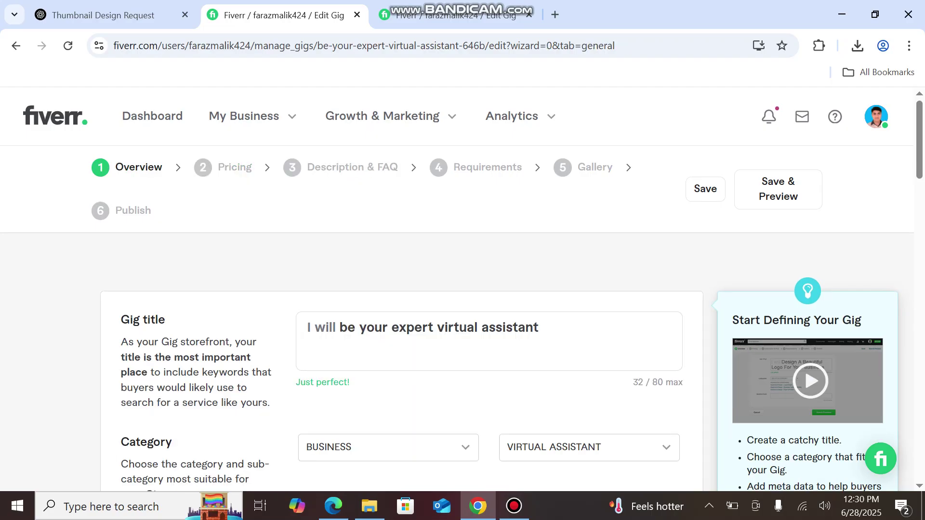
scroll(462, 289, "down", 2)
scroll(462, 289, "down", 1)
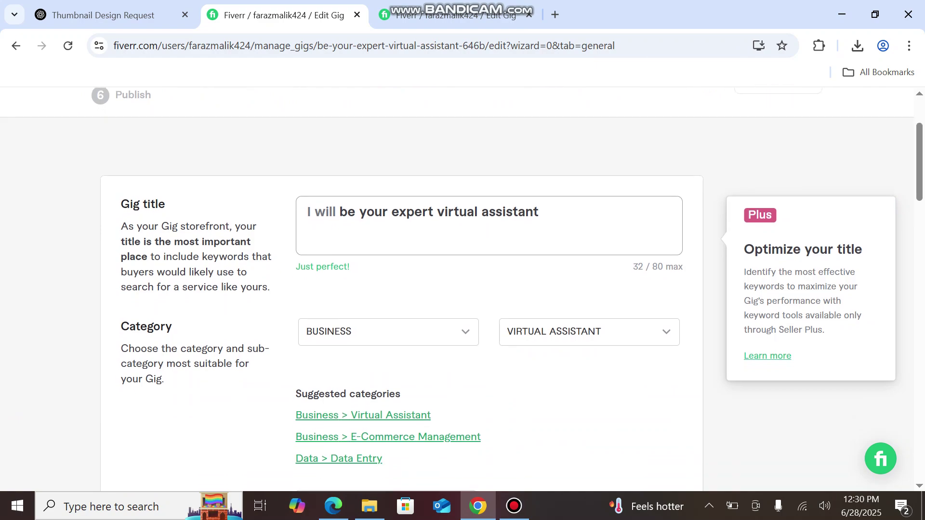
scroll(461, 289, "down", 7)
scroll(461, 289, "up", 1)
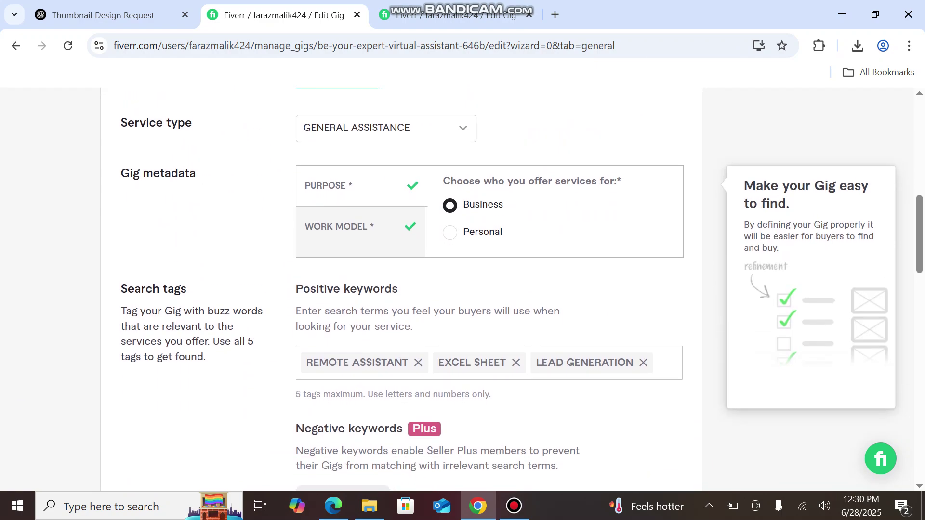
scroll(461, 289, "up", 7)
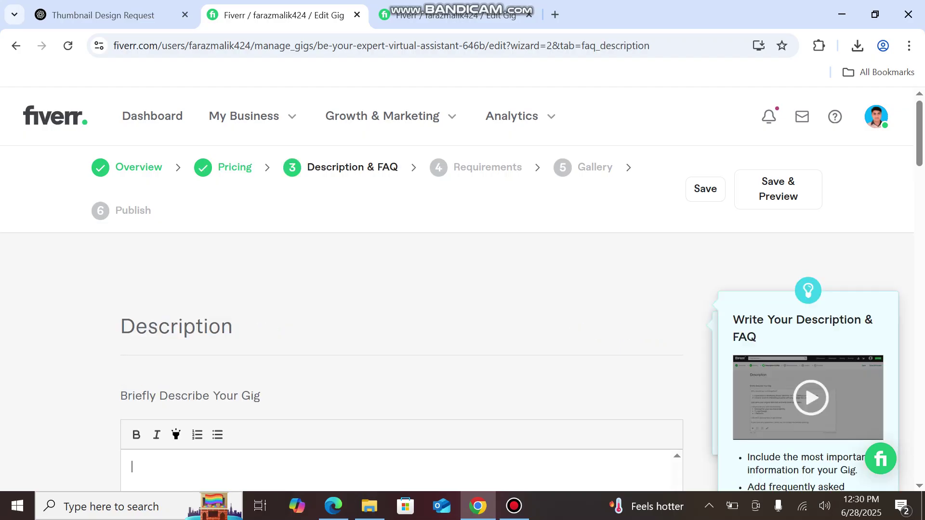
key("ctrl+v")
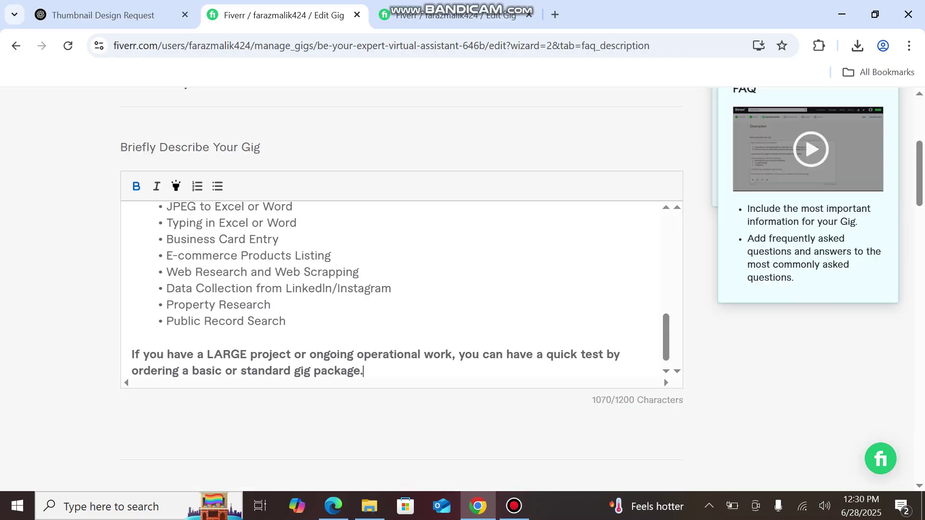
- Shorten the data collection bullet to "Data Collection" and remove "and" between "Web Research" and "Web Scrapping" in the services list
left_click(391, 289)
key("BackSpace")
key("BackSpace")
key("BackSpace")
key("BackSpace")
key("BackSpace")
key("BackSpace")
key("BackSpace")
key("BackSpace")
key("BackSpace")
key("BackSpace")
key("BackSpace")
key("BackSpace")
key("BackSpace")
key("BackSpace")
key("BackSpace")
key("BackSpace")
key("BackSpace")
key("BackSpace")
key("BackSpace")
key("BackSpace")
key("BackSpace")
key("BackSpace")
key("BackSpace")
key("BackSpace")
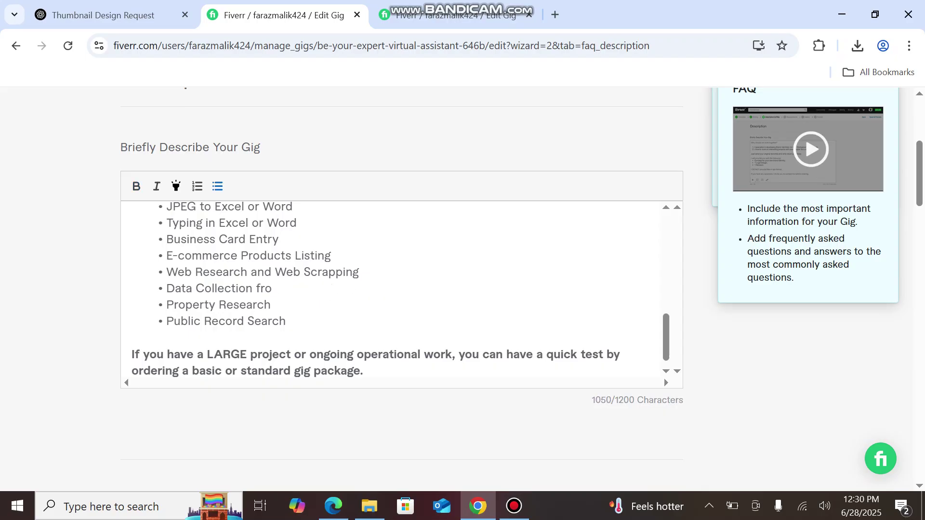
key("Up")
key("Right")
key("Right")
key("BackSpace")
key("BackSpace")
key("BackSpace")
key("BackSpace")
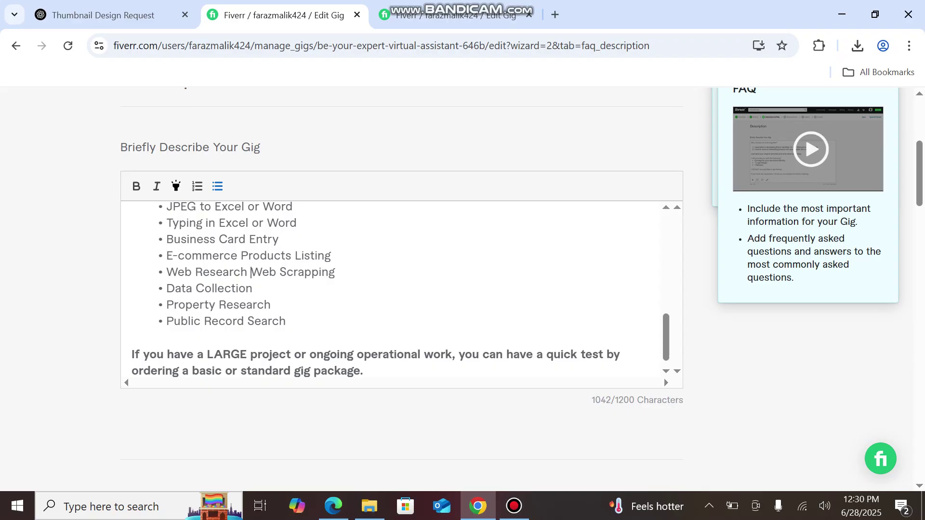
key("Return")
- Read through the edited gig description and look over the Milestones section of the Description & FAQ page
key("Up")
key("Up")
key("Up")
key("Up")
key("Up")
key("Up")
key("Up")
key("Up")
key("Up")
key("Up")
key("Up")
key("Up")
key("Up")
key("Up")
key("Up")
key("Up")
key("Up")
key("Up")
key("Up")
key("Up")
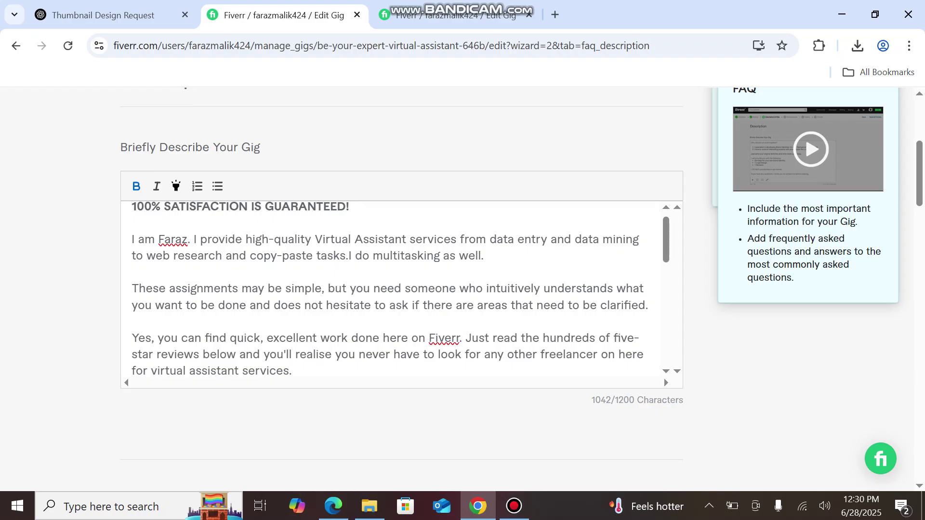
key("Down")
key("Down")
key("Down")
key("Down")
key("Down")
key("Down")
key("Down")
key("Down")
key("Down")
key("Down")
key("Down")
key("Down")
key("Down")
key("Down")
key("Down")
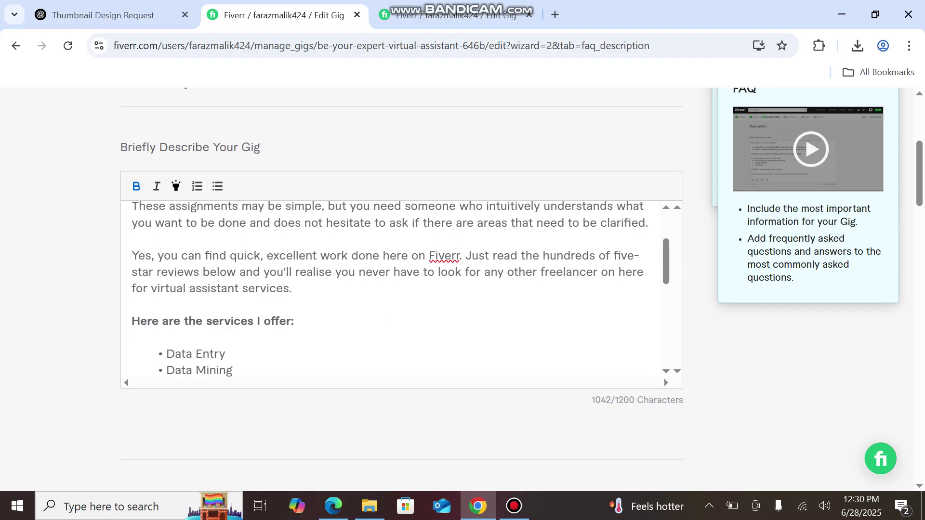
key("Up")
key("Up")
key("Up")
key("Up")
key("Up")
key("Up")
key("Up")
key("Up")
key("Up")
key("Up")
key("Up")
key("Up")
key("Up")
key("Up")
key("Up")
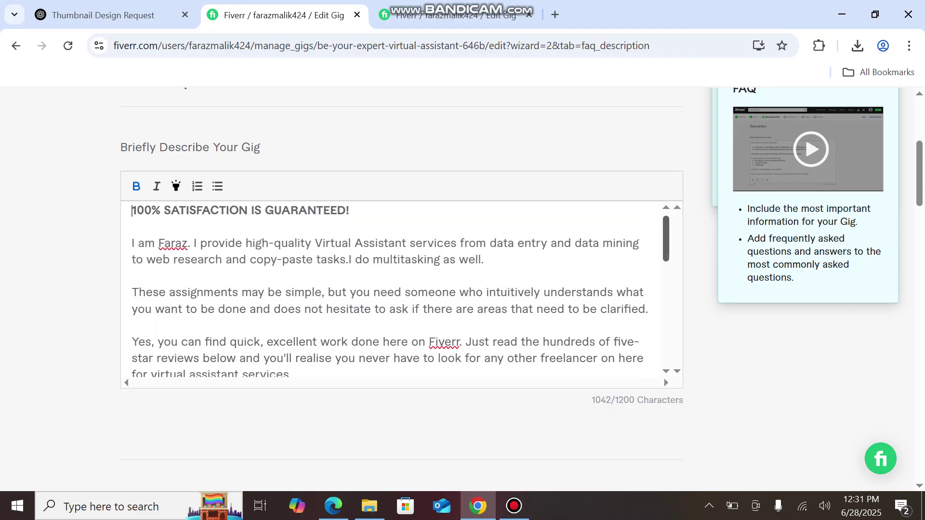
scroll(388, 291, "up", 1)
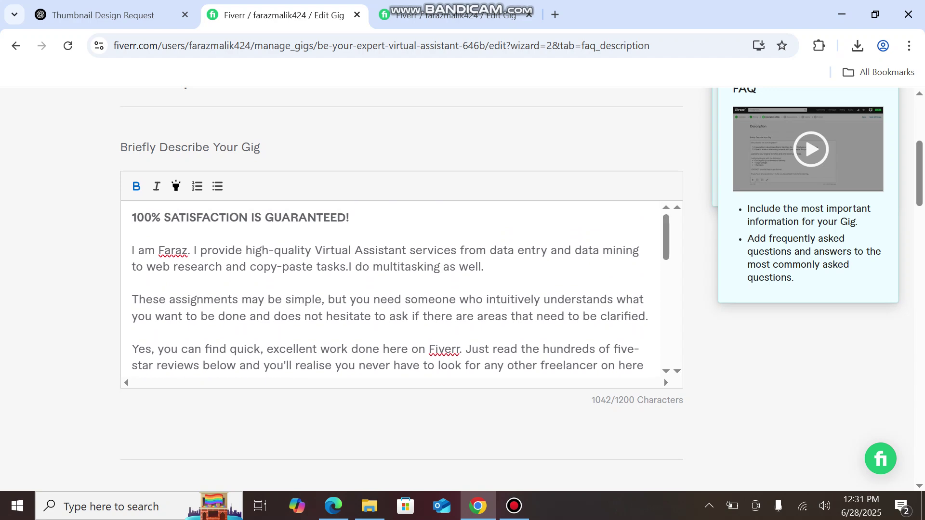
scroll(462, 289, "down", 15)
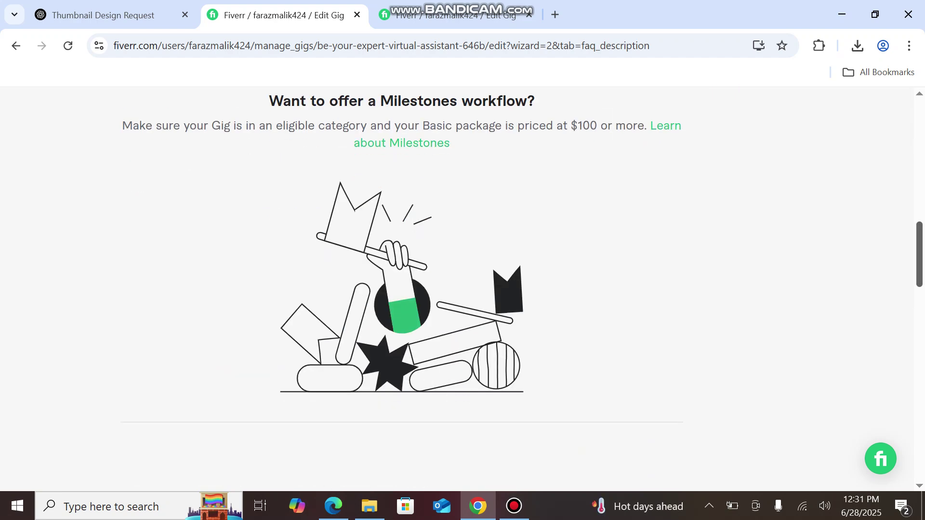
- Save the gig description and start a new buyer question in the requirements with Required turned off
left_click(642, 388)
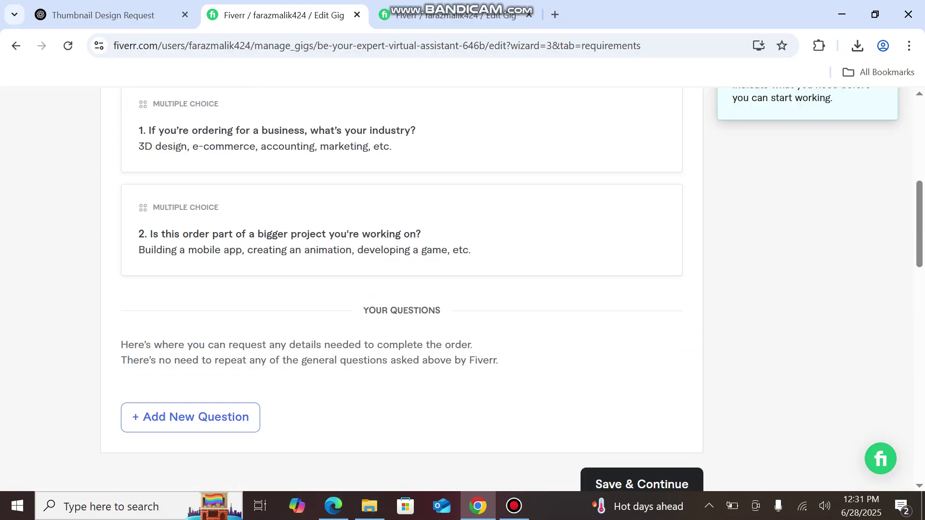
scroll(463, 289, "down", 10)
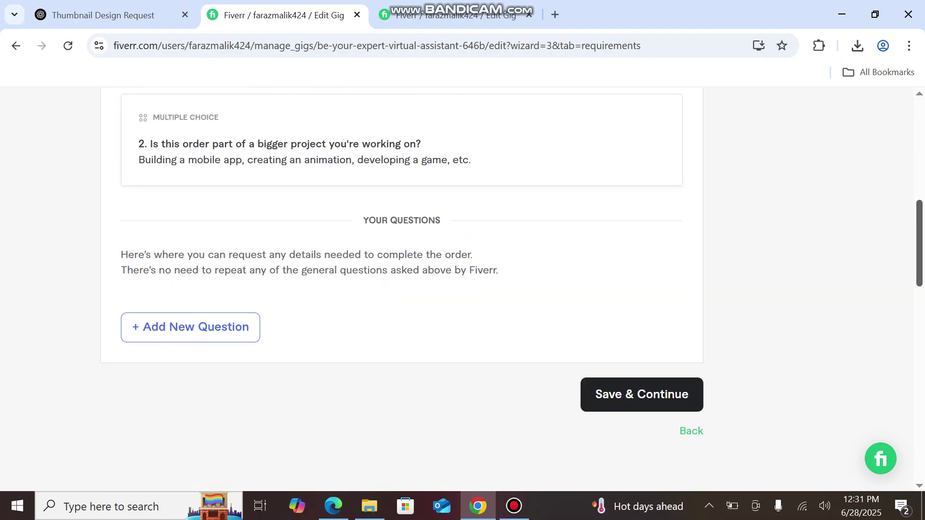
left_click(191, 327)
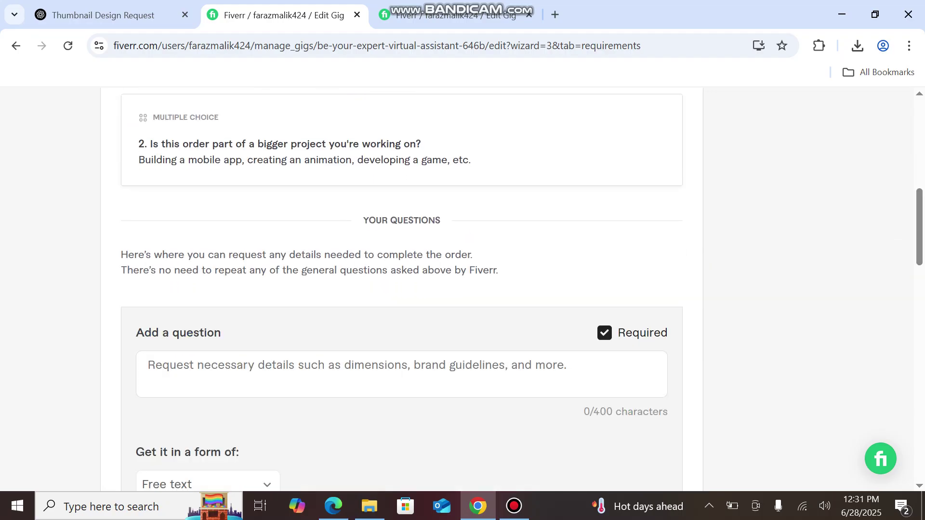
left_click(604, 333)
scroll(401, 289, "down", 2)
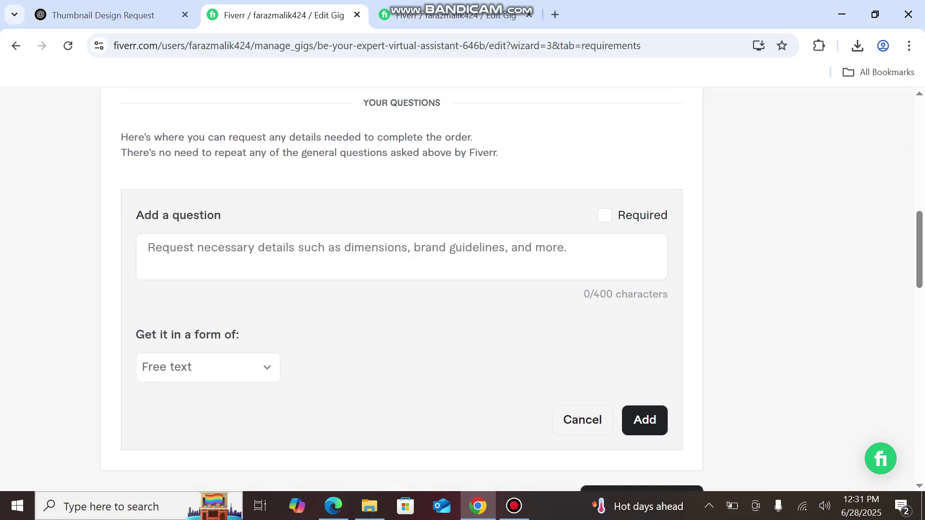
- Add the optional free-text question "Describe the requirements of work" and save the gig requirements
left_click(402, 256)
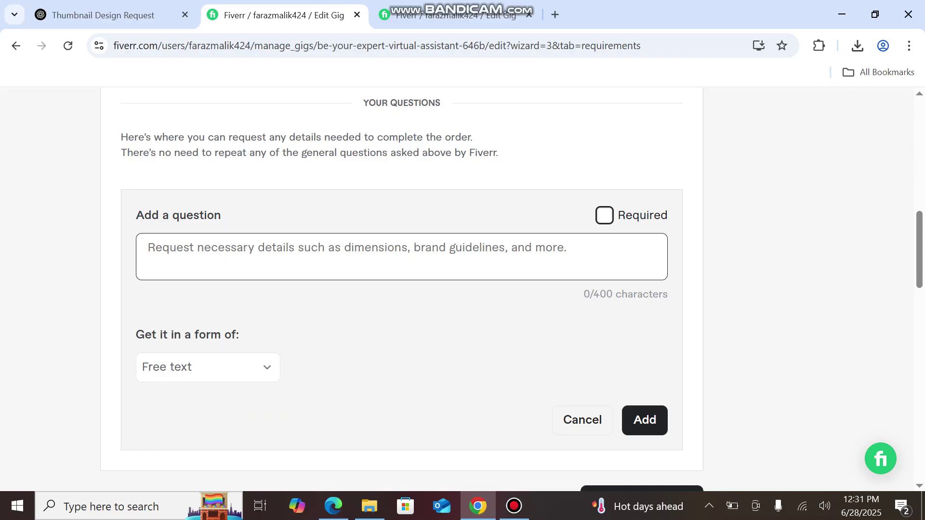
left_click(604, 214)
left_click(605, 215)
left_click(148, 247)
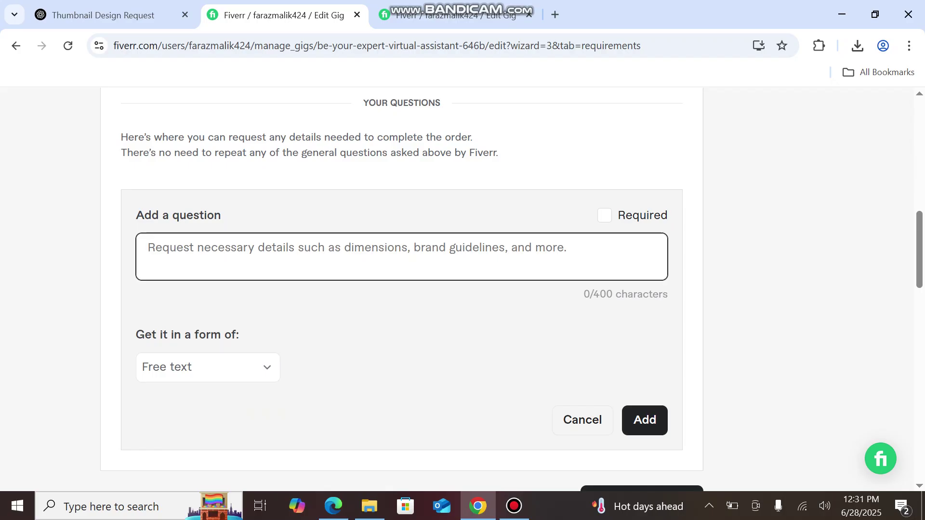
type("Descr")
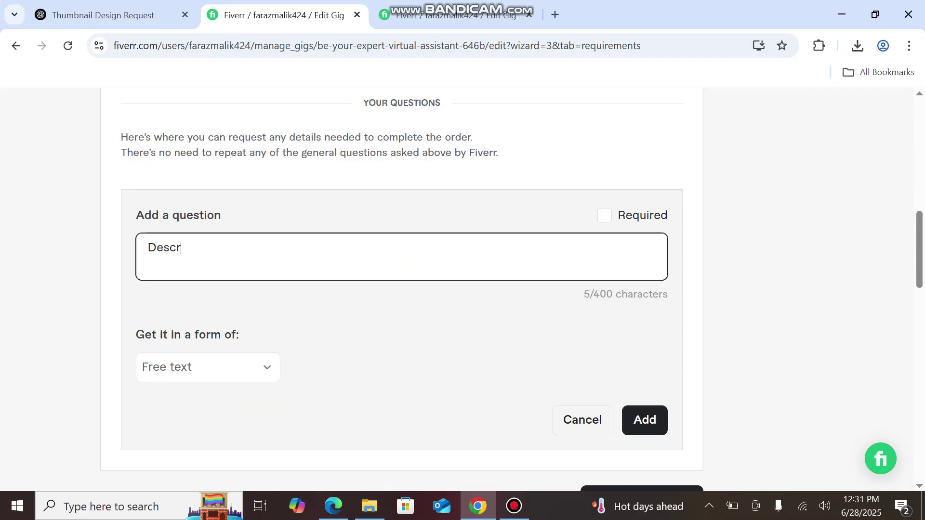
type("ibe the requirement")
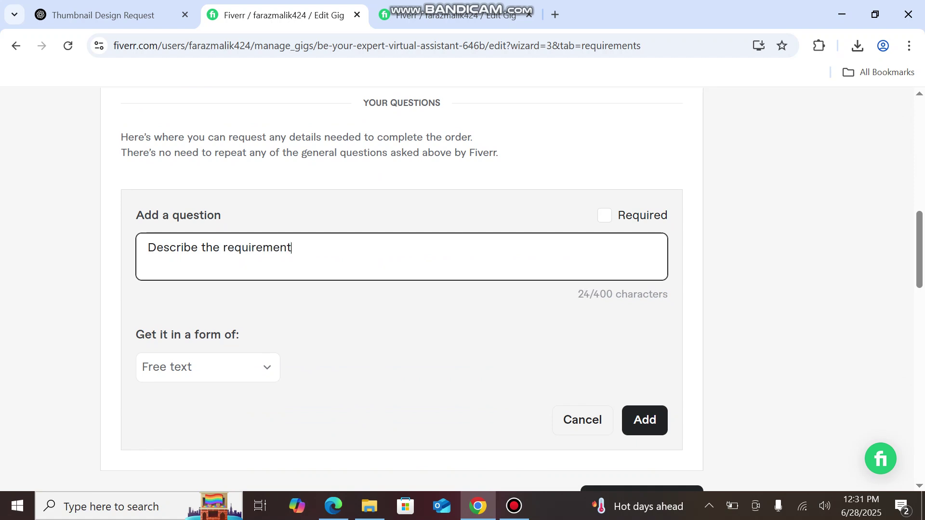
type("s of work")
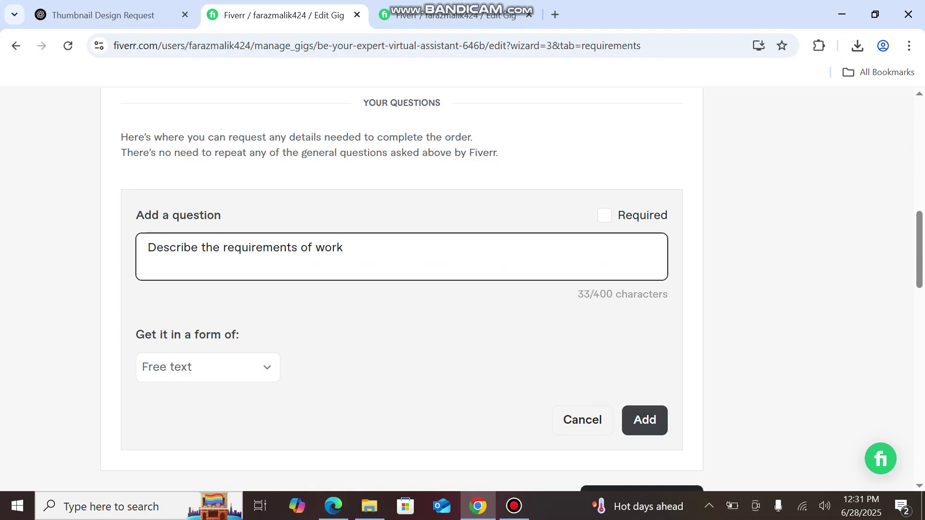
left_click(645, 420)
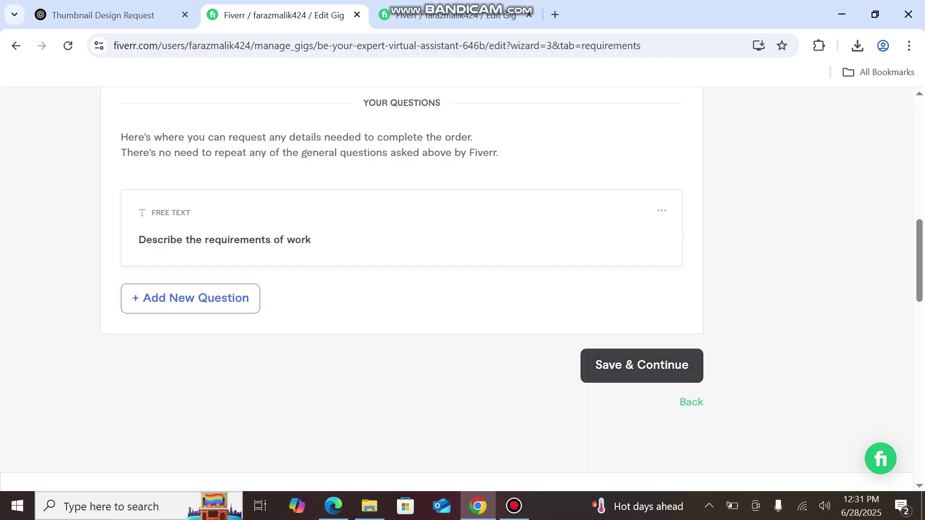
left_click(641, 366)
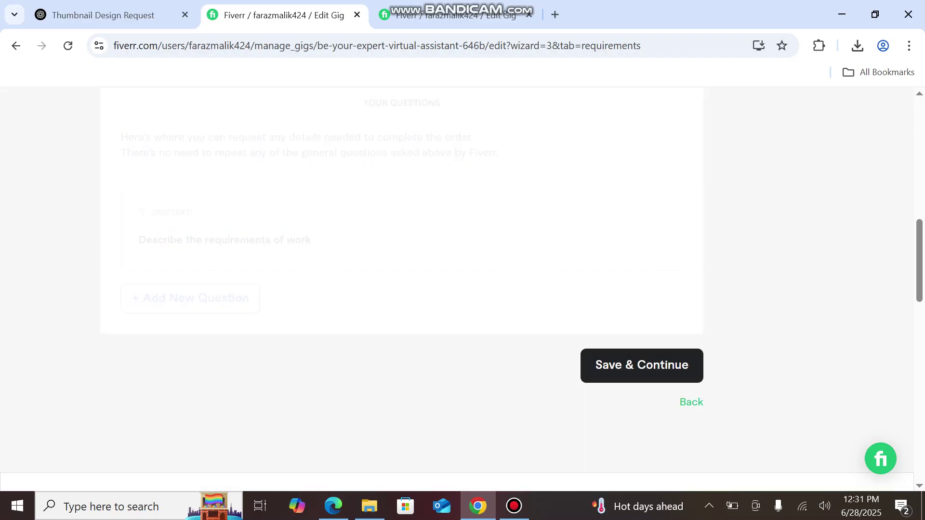
- Upload the "Remote Virtual Assistant" image from the Freelancing folder as the first gallery image
scroll(226, 225, "down", 4)
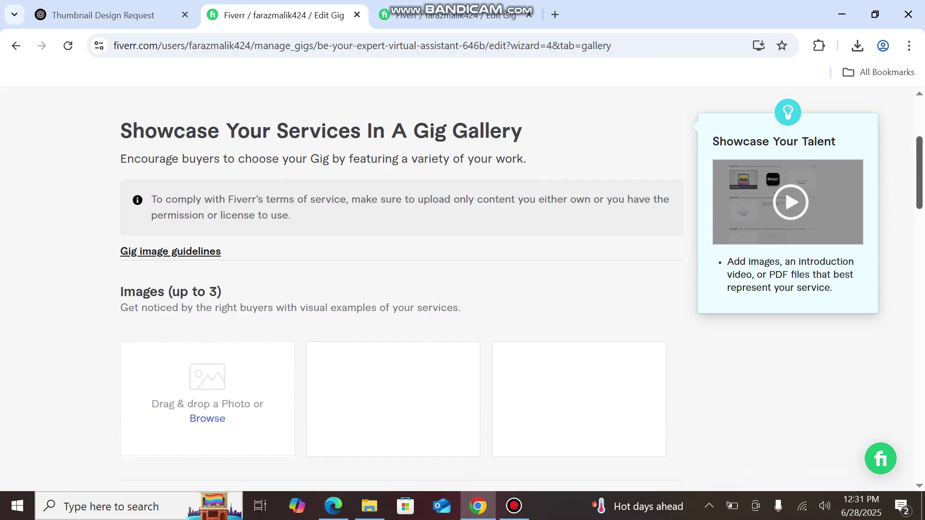
left_click(207, 336)
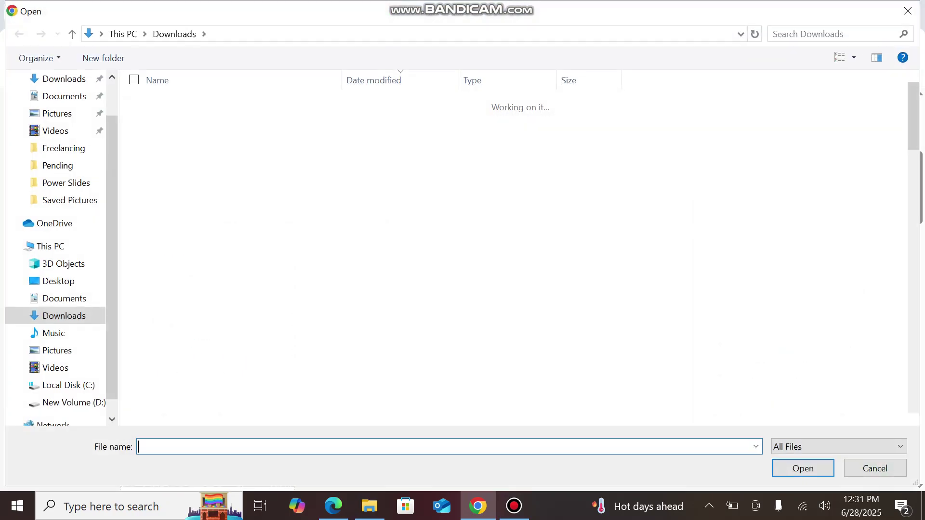
left_click(63, 148)
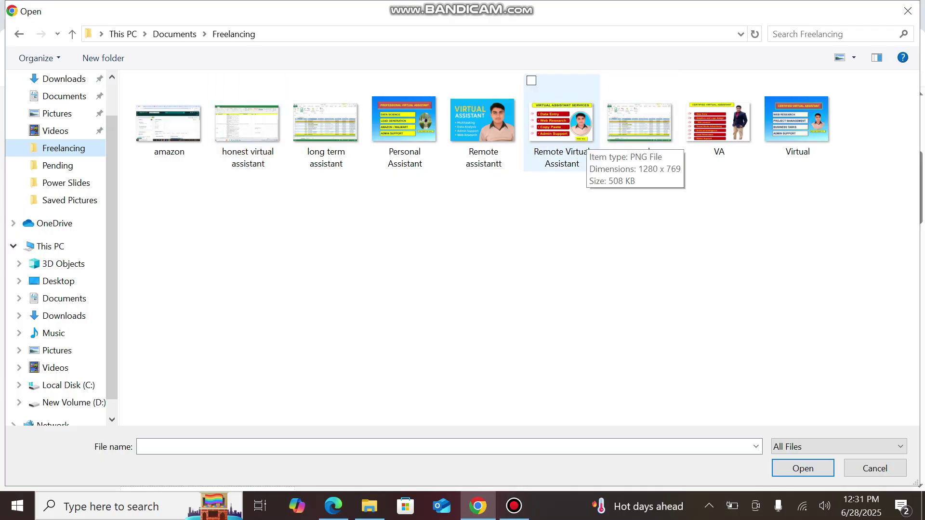
left_click(586, 139)
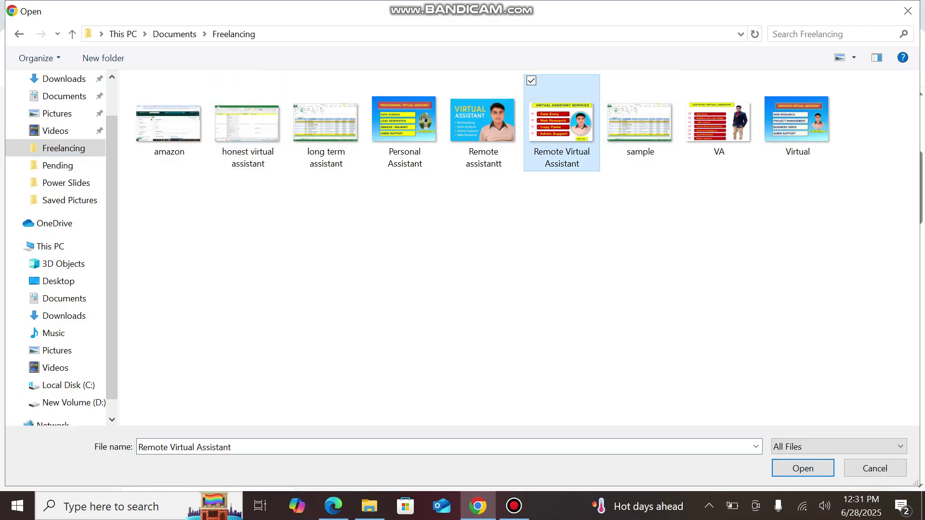
left_click(803, 468)
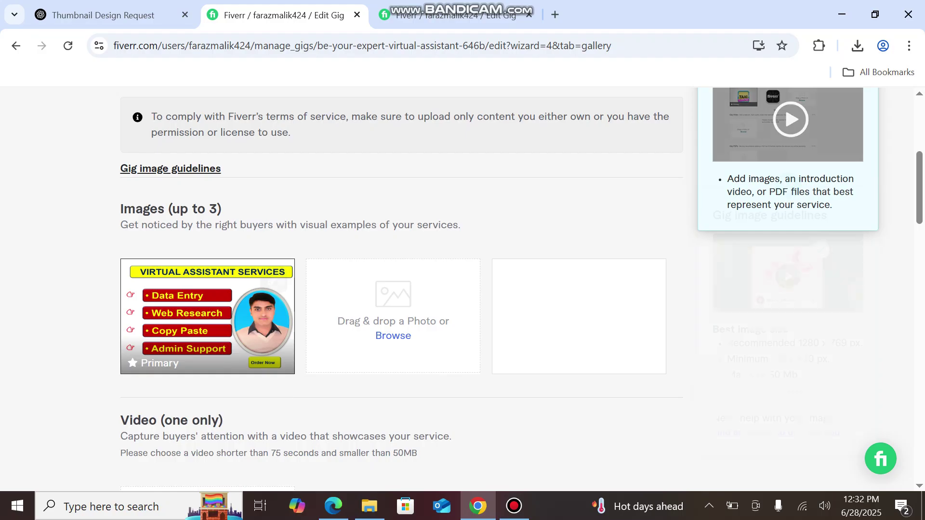
- Upload the "honest virtual assistant" and "amazon" images as the second and third gallery images
left_click(393, 335)
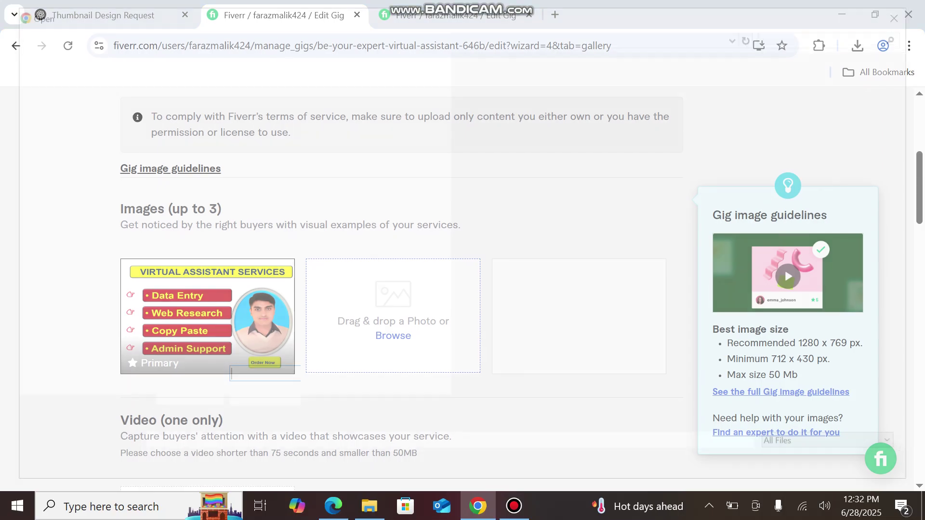
left_click(248, 126)
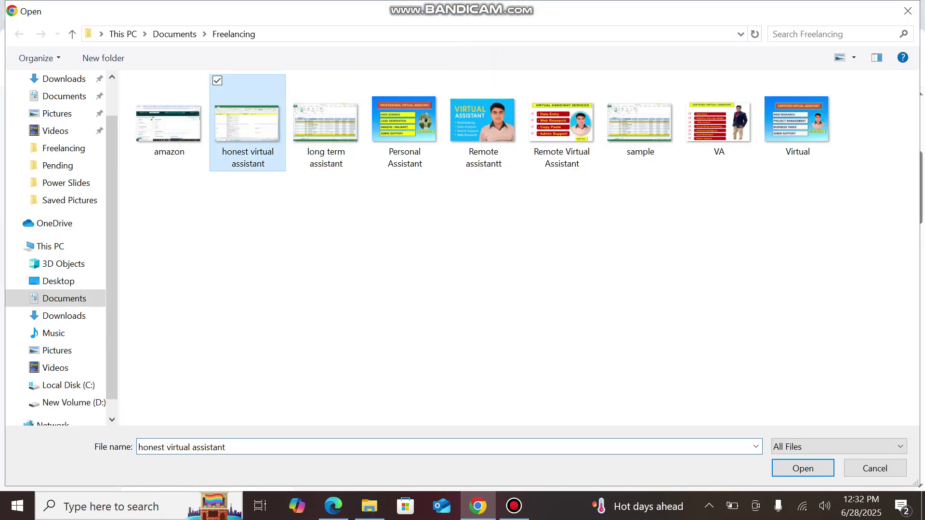
left_click(803, 468)
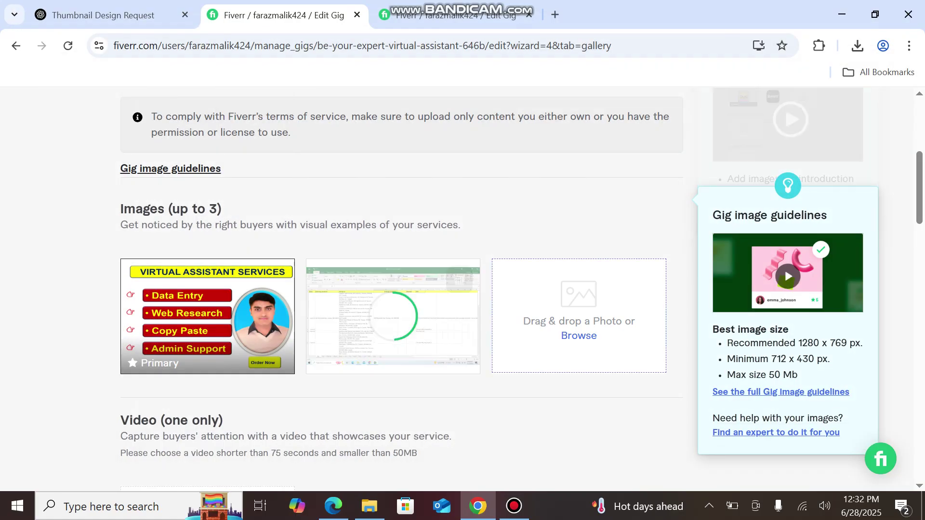
left_click(578, 335)
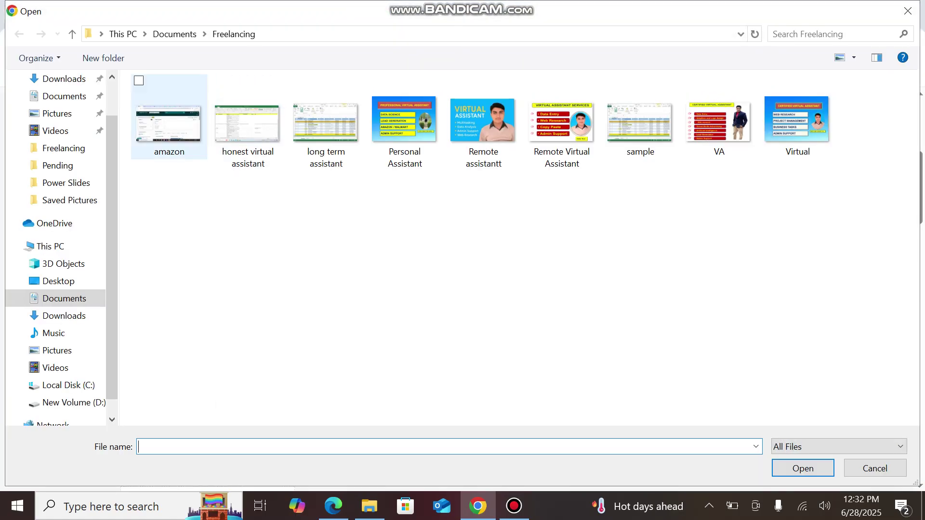
left_click(169, 123)
left_click(803, 468)
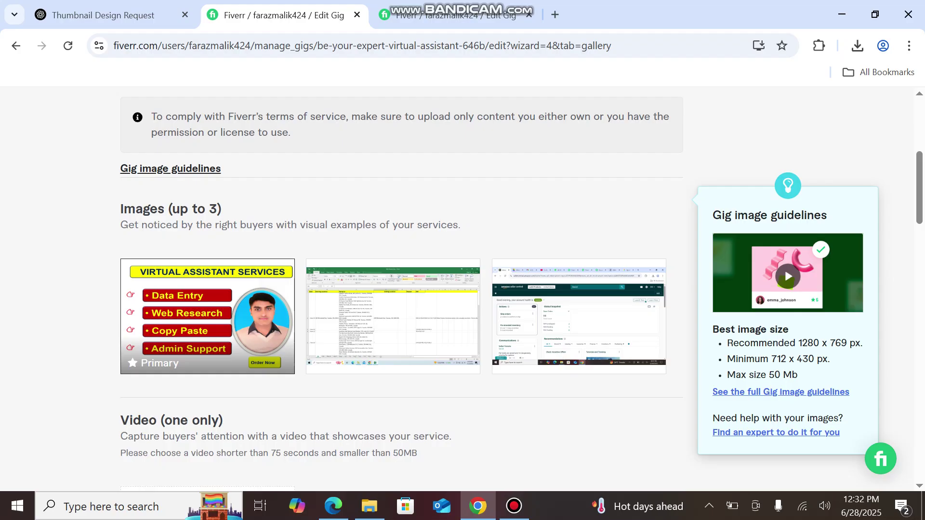
- Save the gallery without adding a video or documents, and publish the gig
scroll(522, 287, "down", 1)
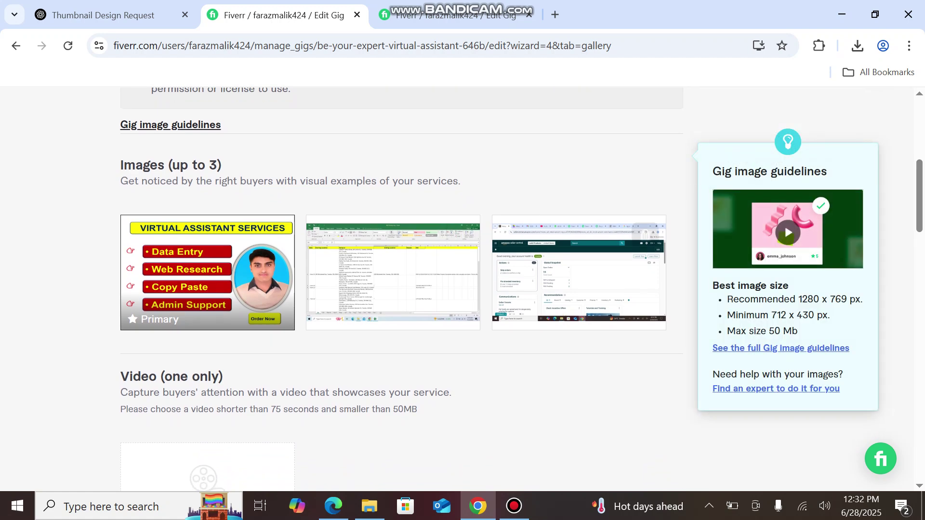
scroll(522, 287, "down", 10)
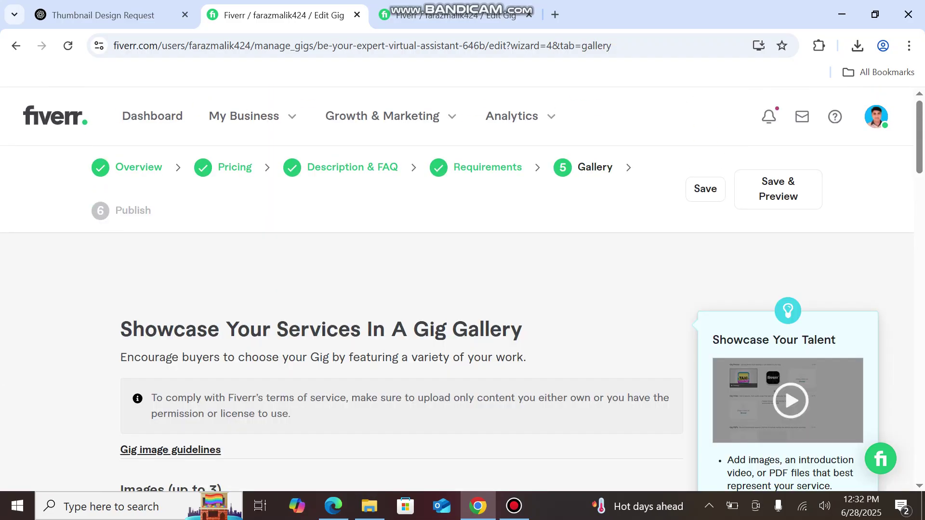
scroll(457, 289, "down", 8)
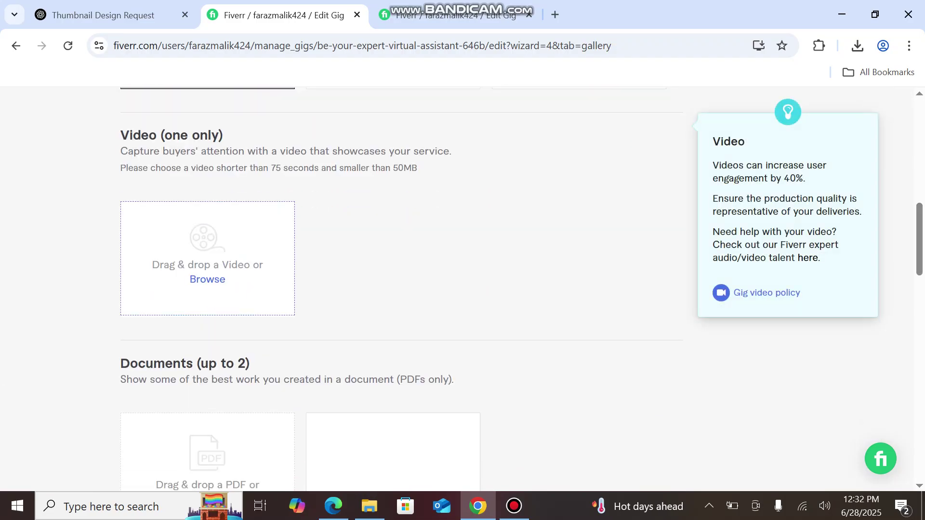
scroll(207, 275, "down", 4)
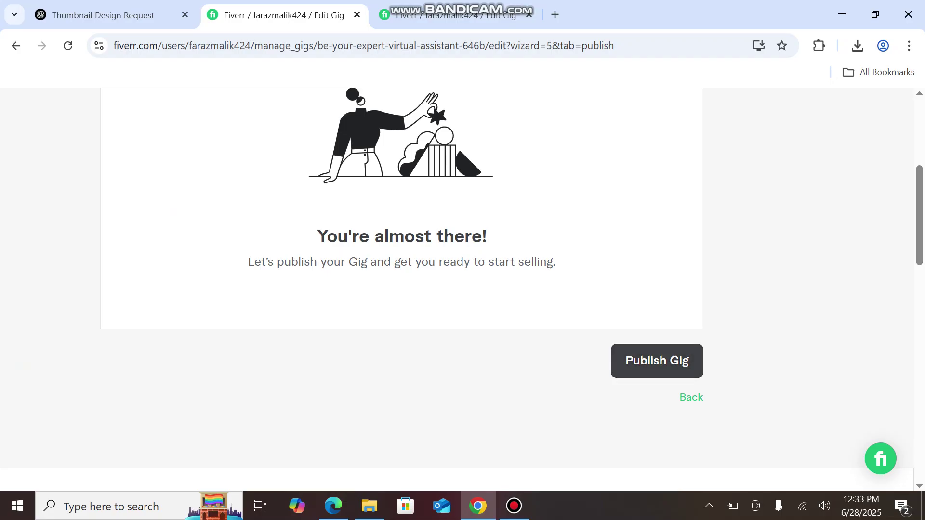
left_click(656, 360)
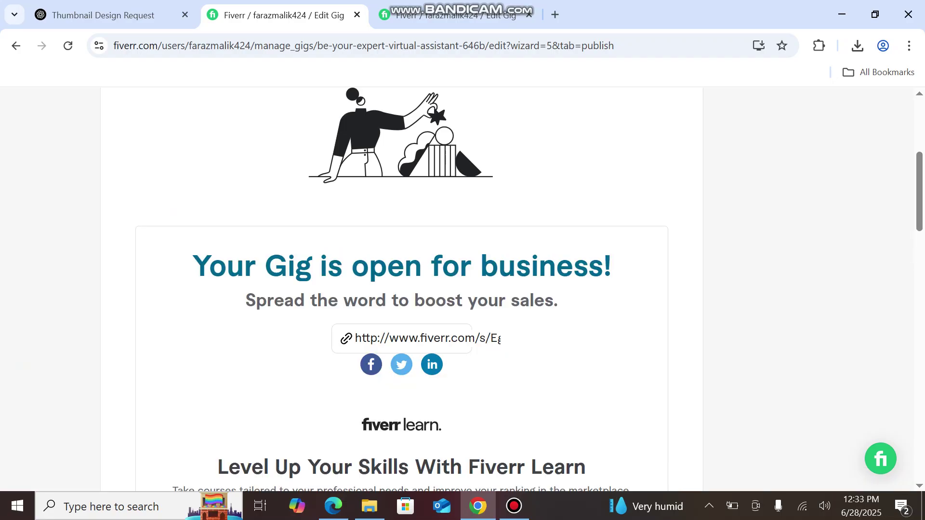
- Leave the publish confirmation for the Gigs page and look over the list of active gigs
scroll(402, 289, "down", 1)
scroll(370, 145, "down", 5)
left_click(642, 321)
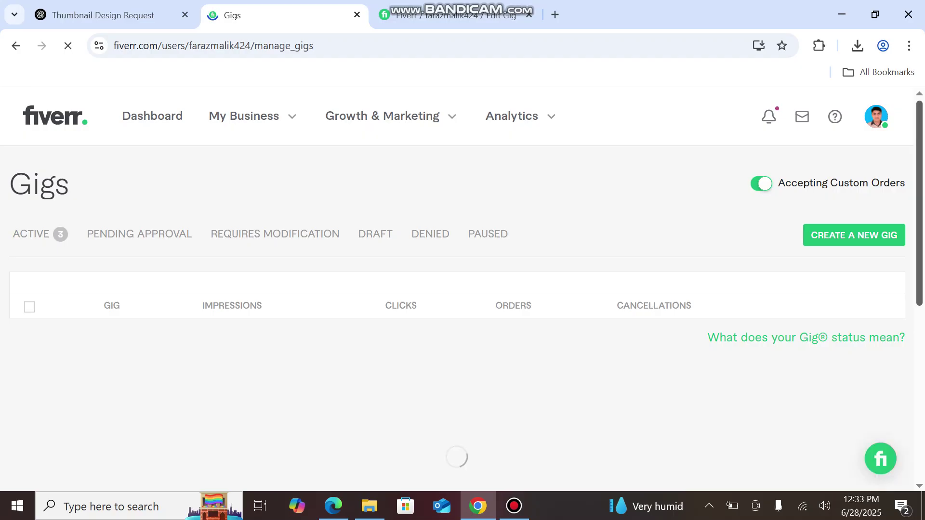
scroll(192, 289, "down", 3)
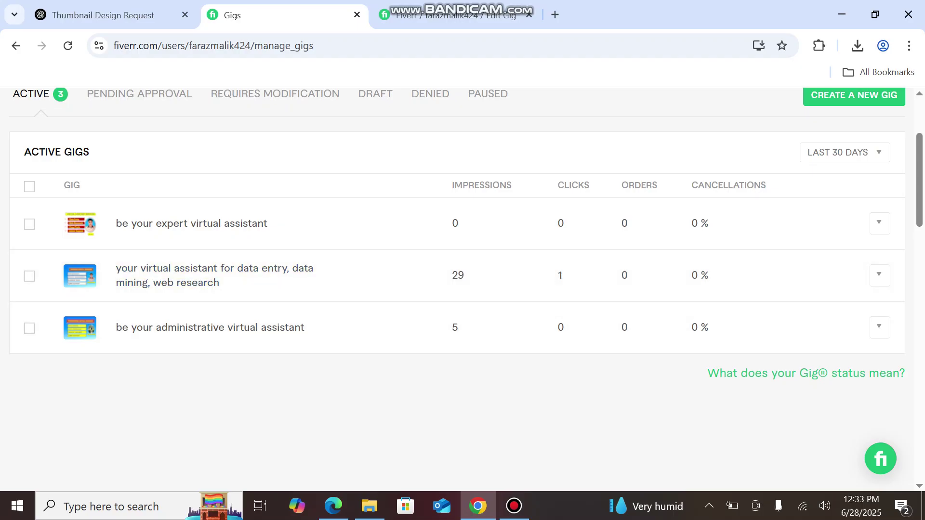
scroll(462, 289, "up", 3)
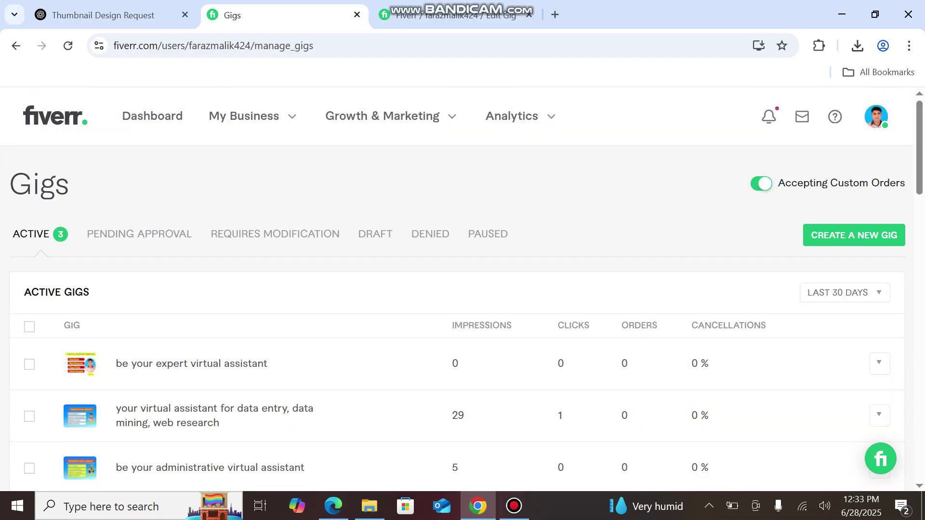